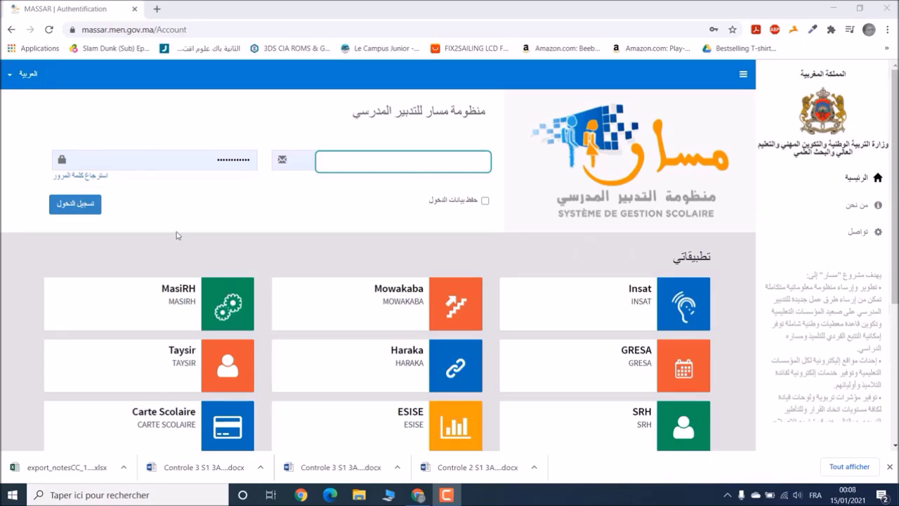
# Step: Sign in to MASSAR with the saved credentials and open the continuous-assessment page for exporting and importing marks (تصدير و استيراد النقط)
pyautogui.click(75, 205)
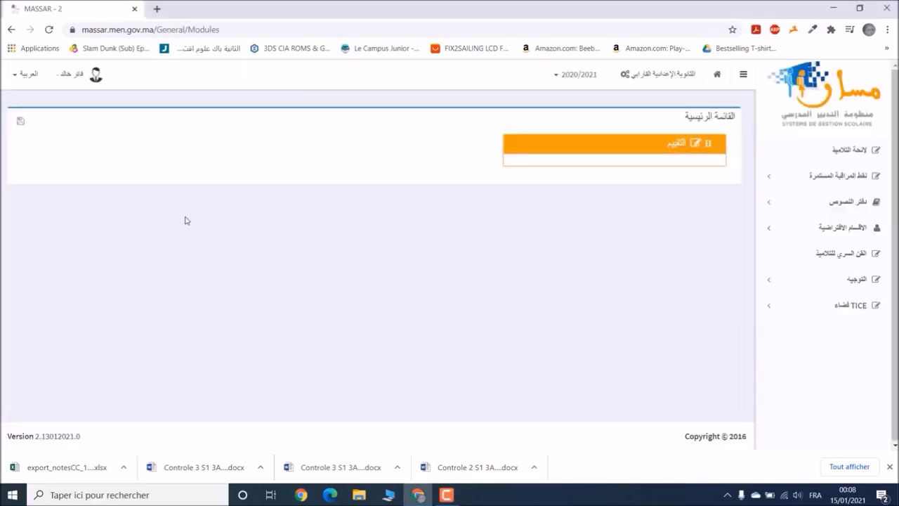
pyautogui.click(775, 177)
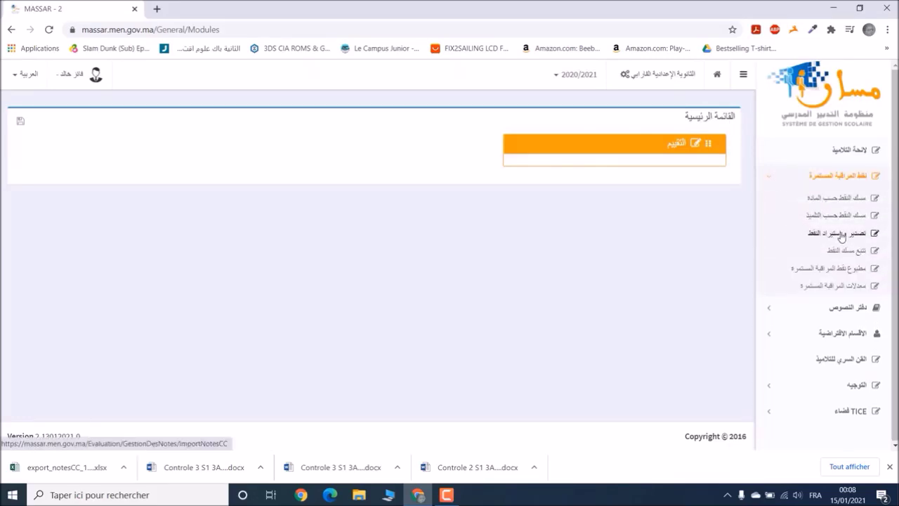
pyautogui.click(835, 236)
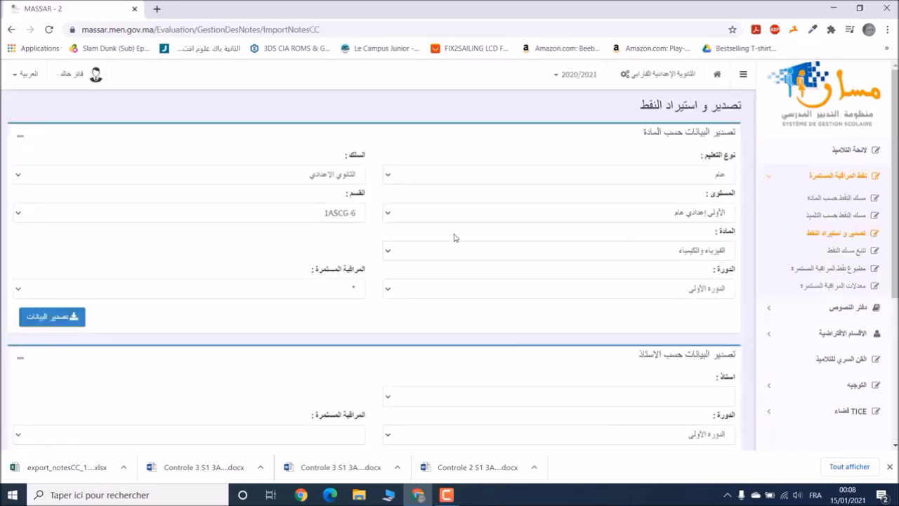
# Step: Set the level to الأولى إعدادي مسار دولي and export the marks file for class 1APIC-1 in الفيزياء والكيمياء
pyautogui.click(534, 216)
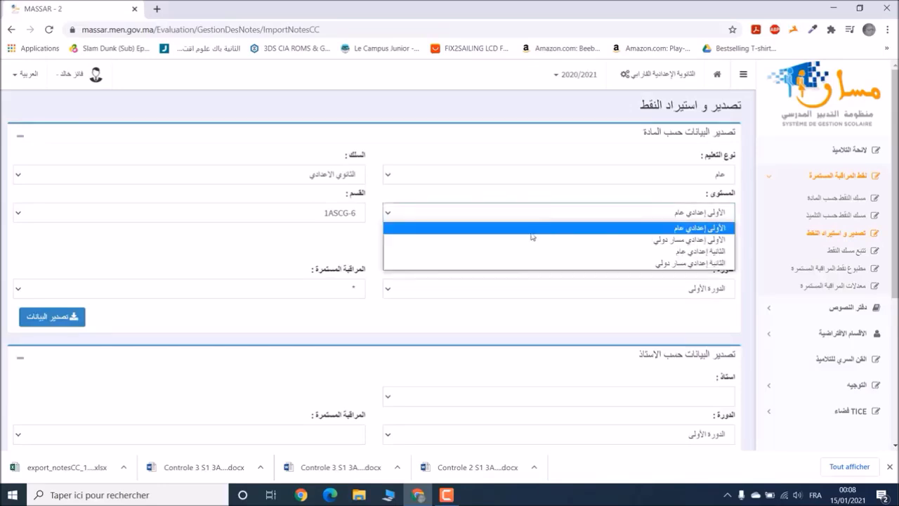
pyautogui.click(534, 240)
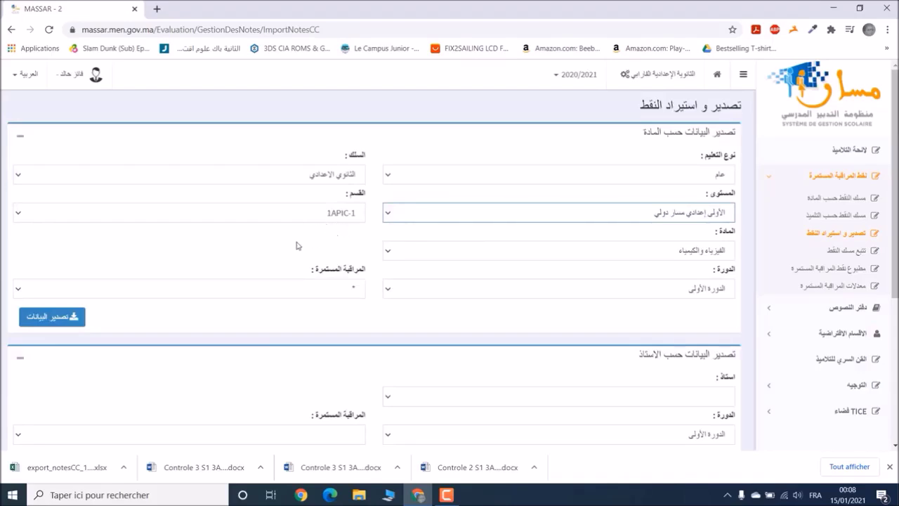
pyautogui.click(58, 317)
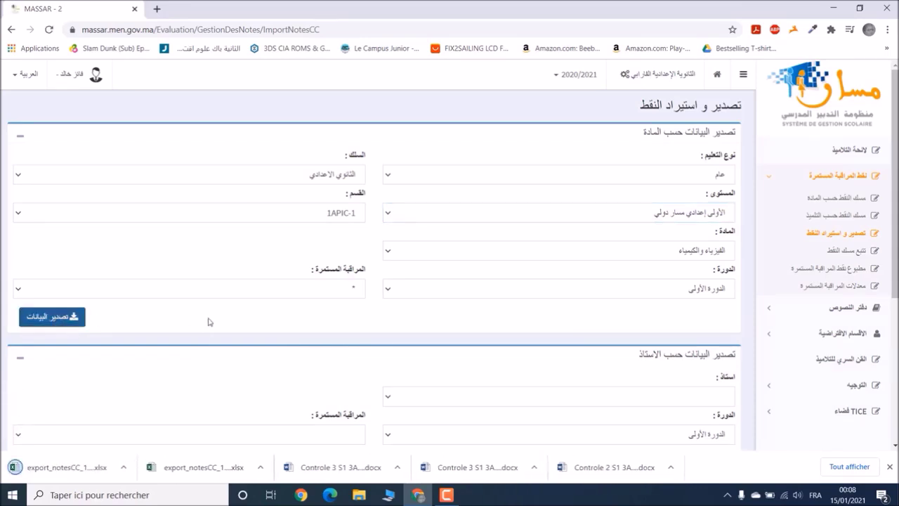
# Step: Open the downloaded export_notesCC_1APIC-1_0023 workbook in Excel and enable editing
pyautogui.click(68, 468)
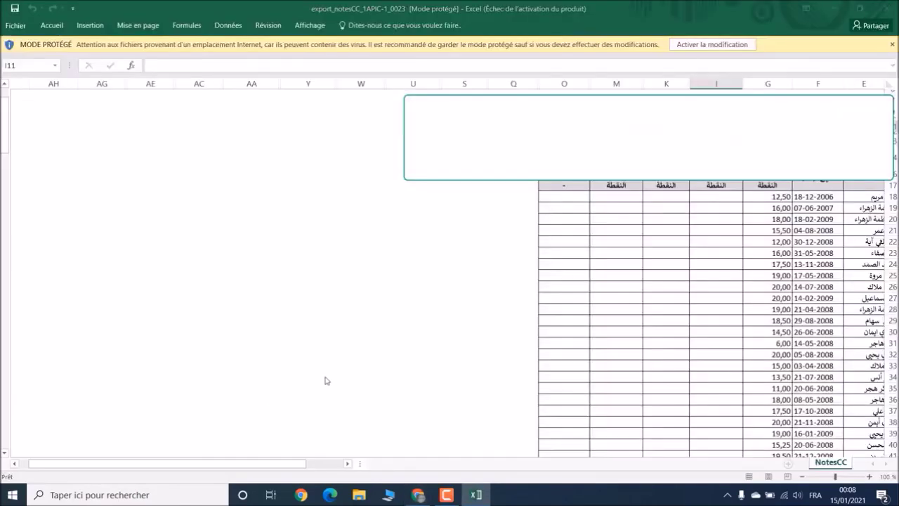
pyautogui.click(567, 367)
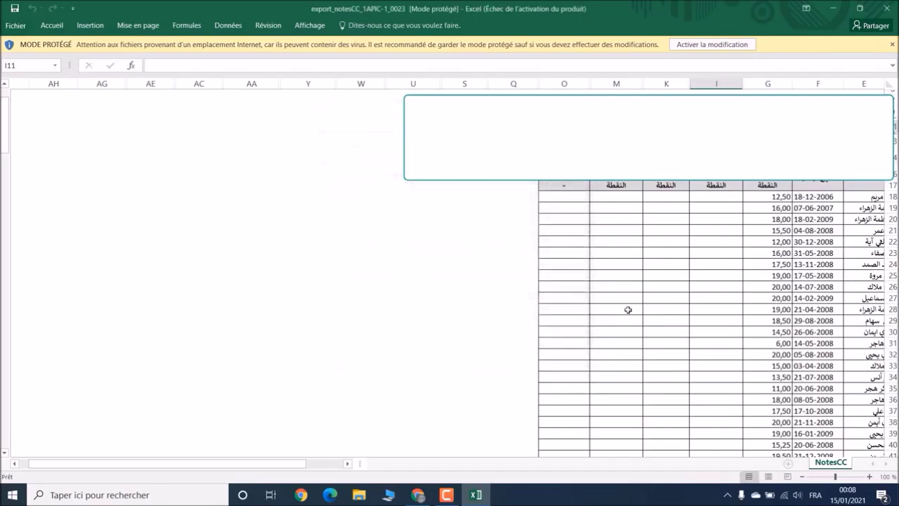
pyautogui.click(703, 46)
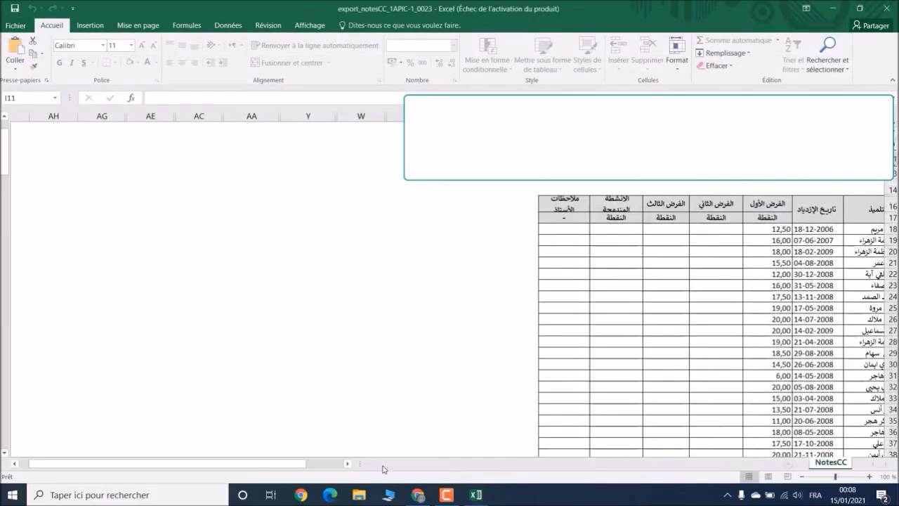
pyautogui.click(347, 464)
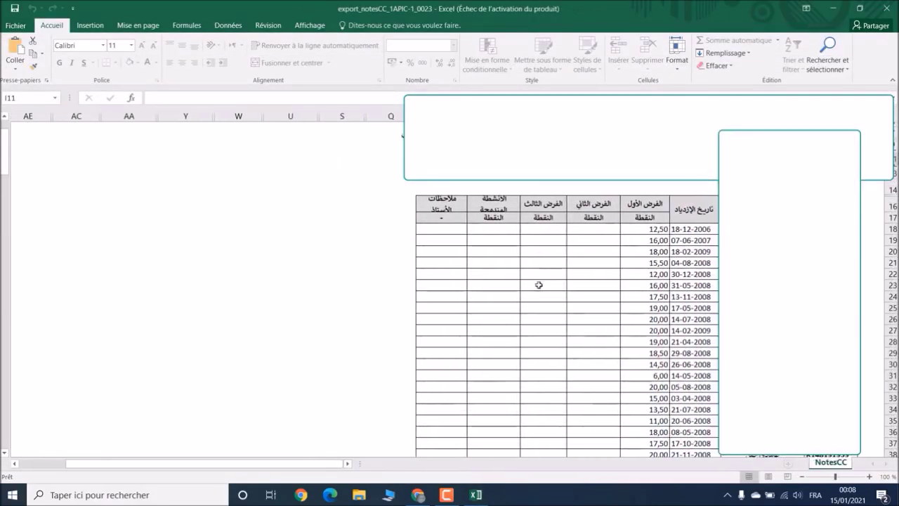
pyautogui.click(586, 236)
pyautogui.click(537, 231)
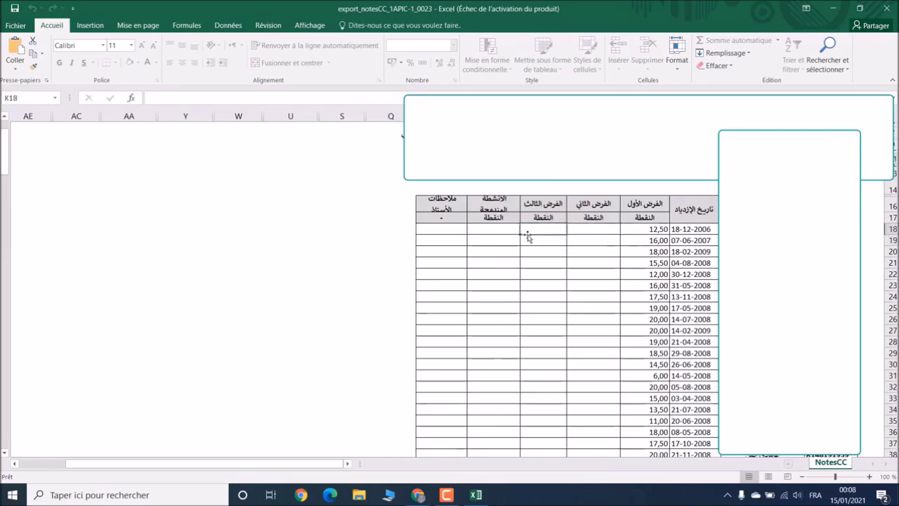
pyautogui.click(489, 232)
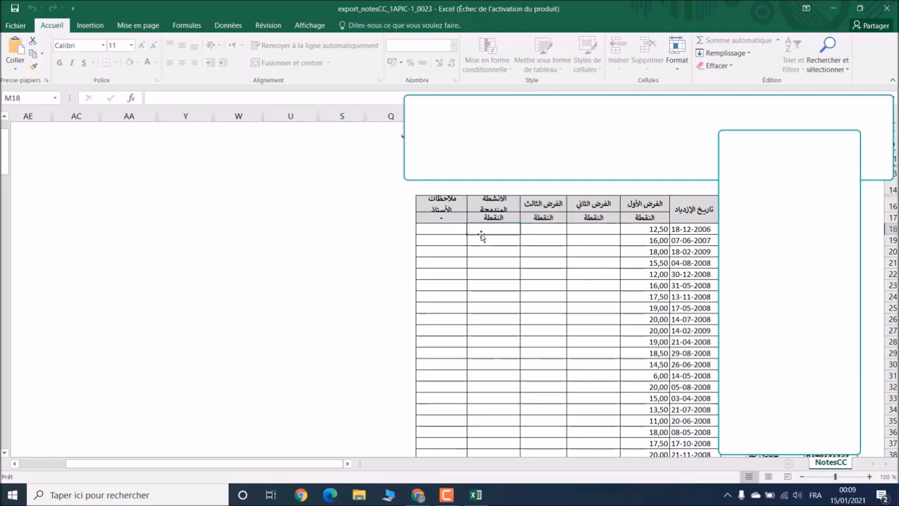
pyautogui.click(442, 229)
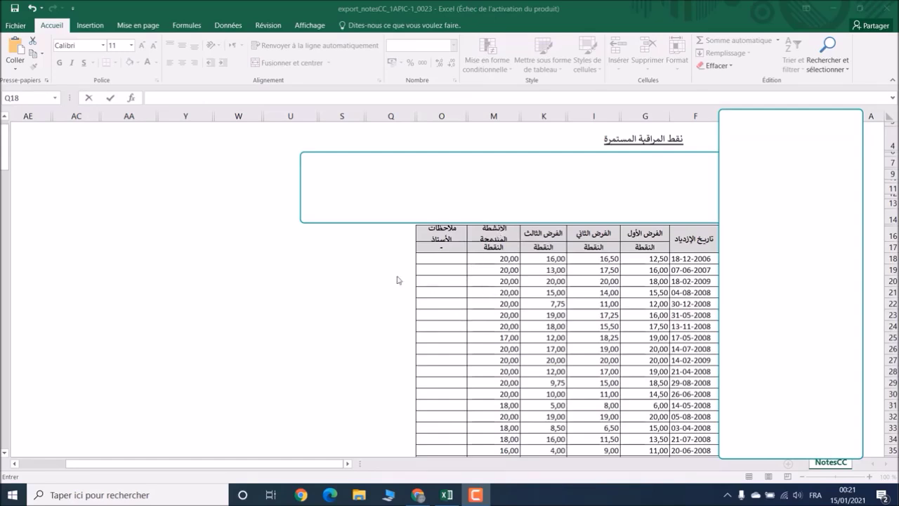
# Step: Calculate the first pupil's average in cell Q18 with MOYENNE over the marks in G18:M18
pyautogui.click(2, 147)
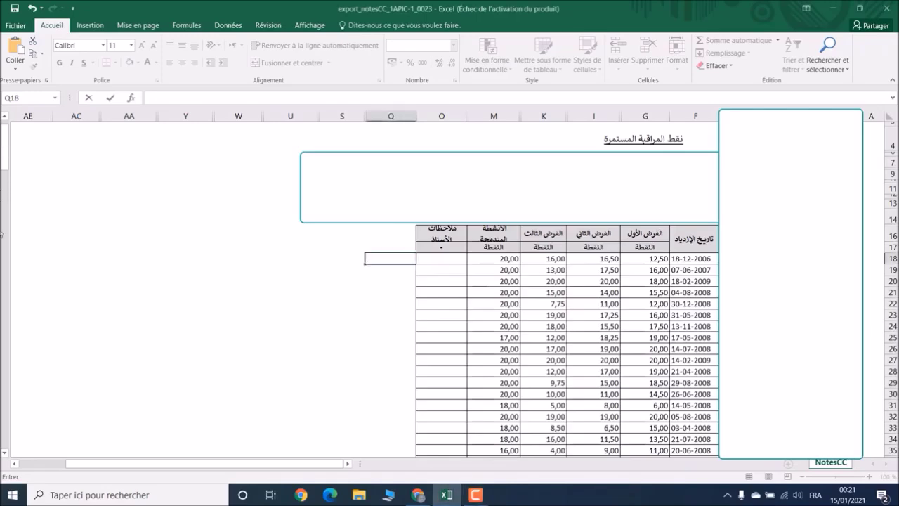
pyautogui.moveTo(2, 142)
pyautogui.mouseDown()
pyautogui.moveTo(6, 218)
pyautogui.moveTo(5, 159)
pyautogui.mouseUp()
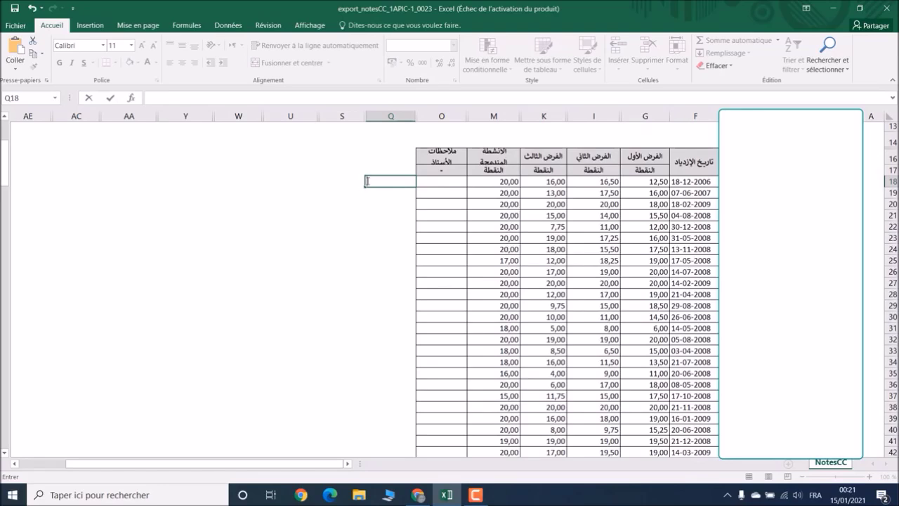
pyautogui.write('=')
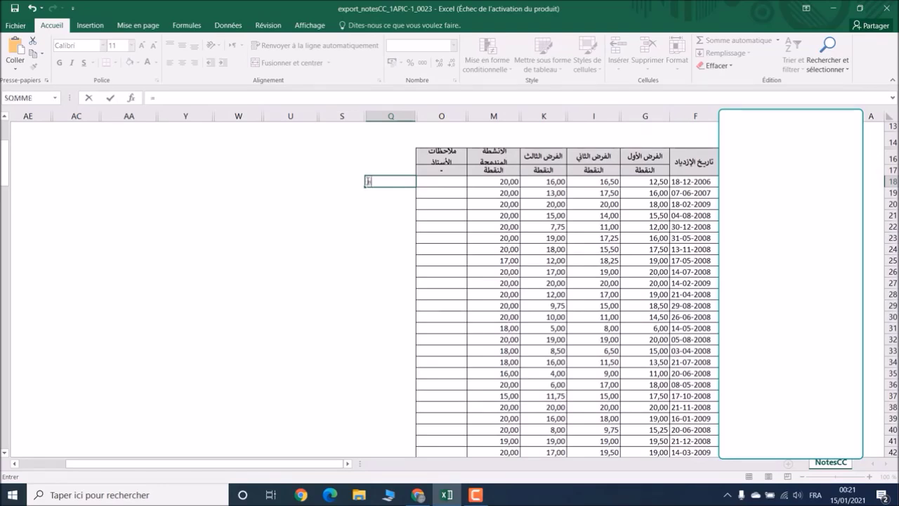
pyautogui.write('mo')
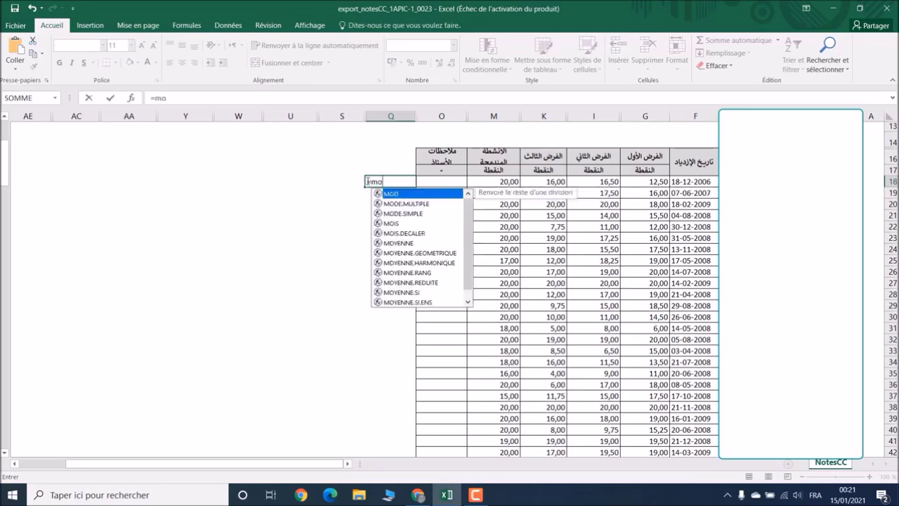
pyautogui.write('y')
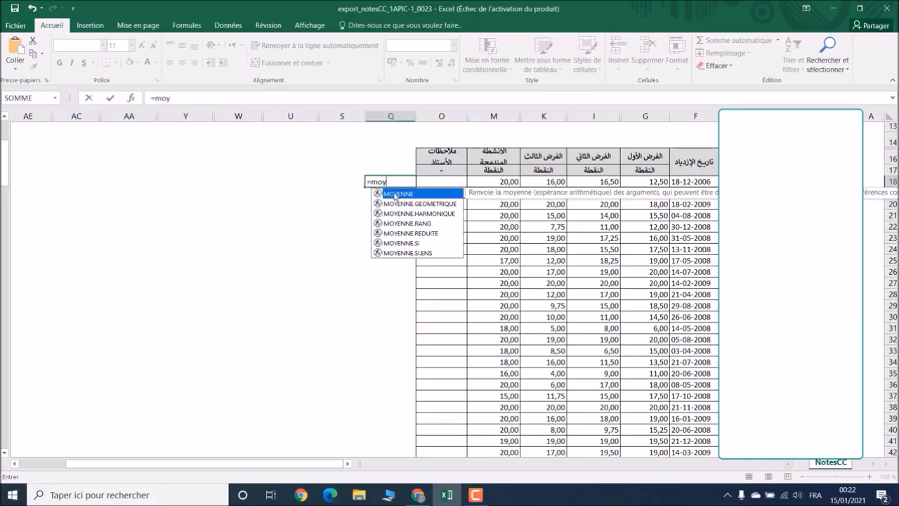
pyautogui.doubleClick(395, 196)
pyautogui.click(657, 183)
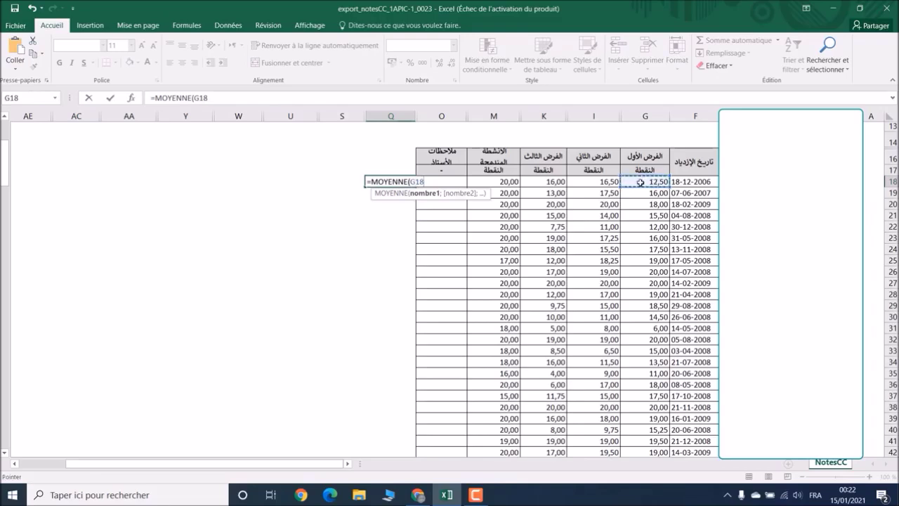
pyautogui.moveTo(636, 183); pyautogui.dragTo(515, 182)
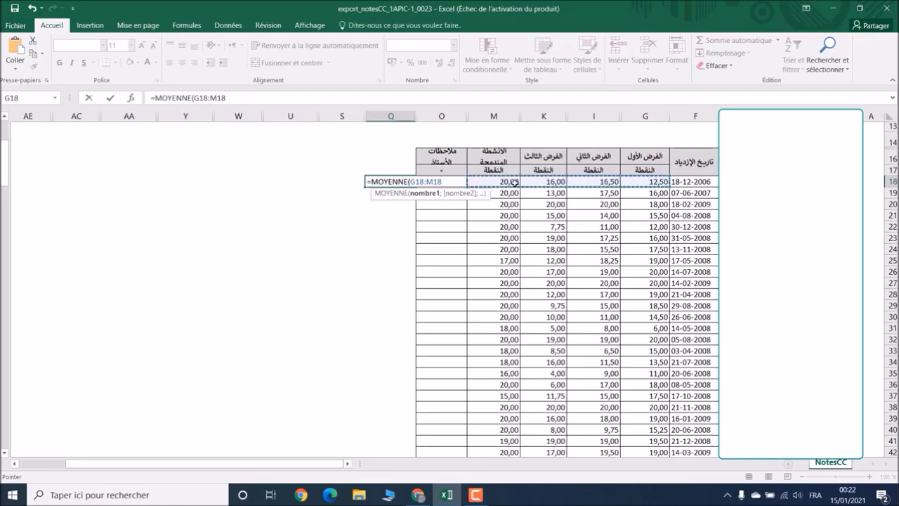
pyautogui.press('Return')
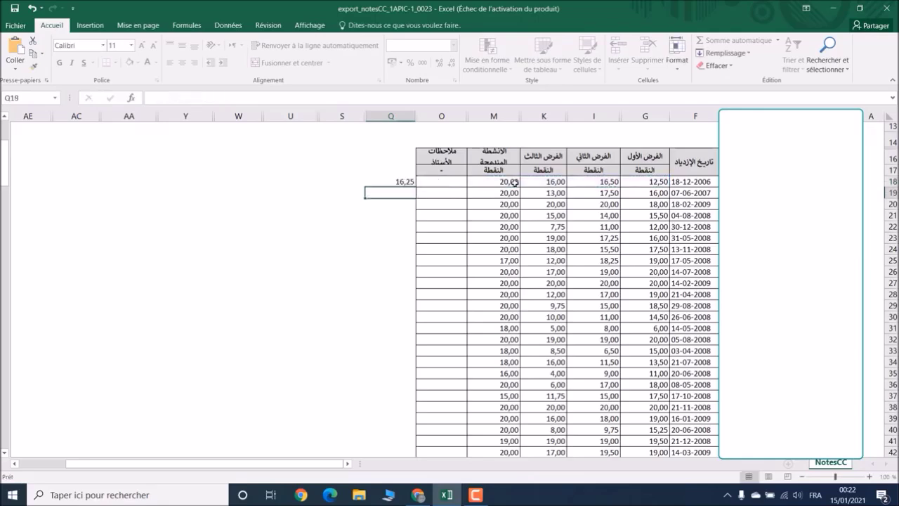
# Step: Fill the average formula from Q18 down to the last pupil's row, Q54
pyautogui.click(379, 184)
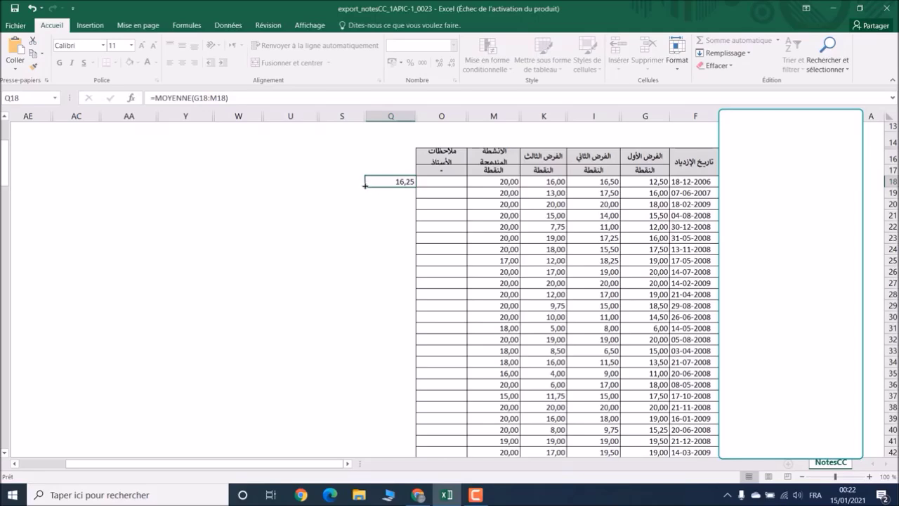
pyautogui.moveTo(365, 185); pyautogui.dragTo(376, 435)
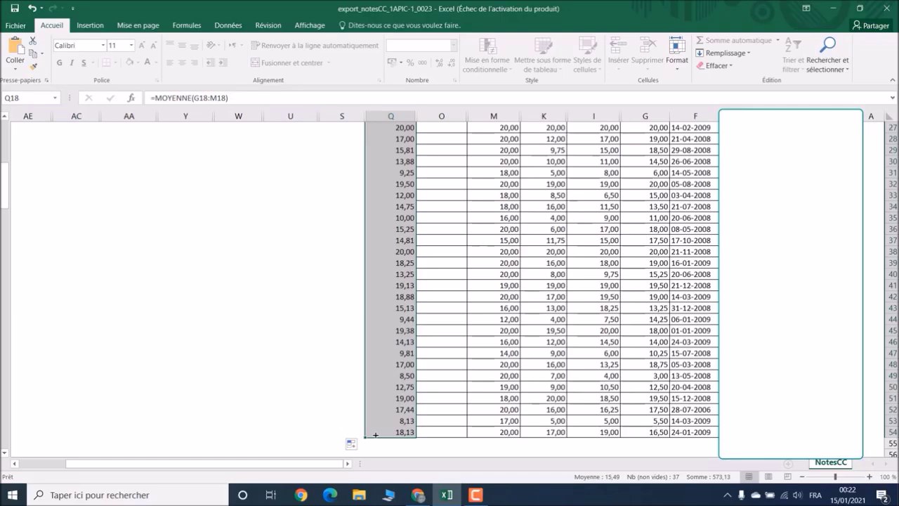
pyautogui.scroll(1, 452, 223)
pyautogui.scroll(8, 452, 223)
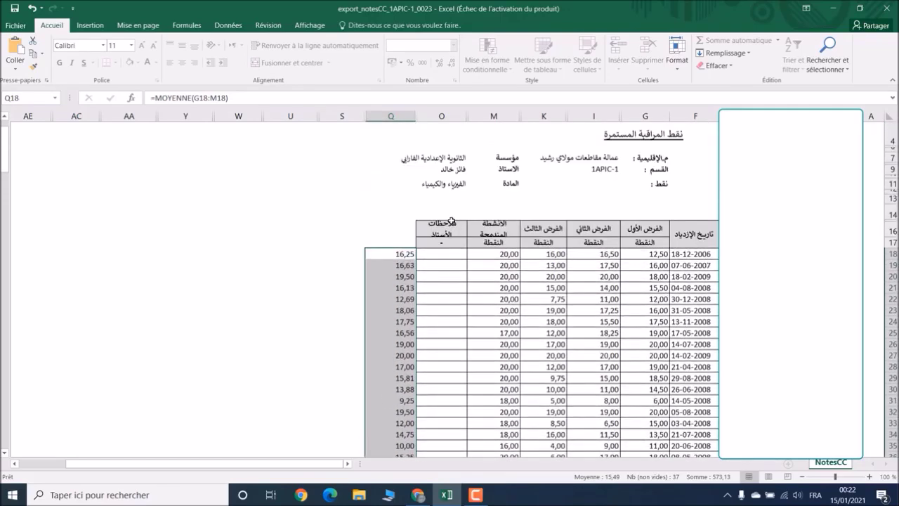
# Step: Start an SI formula in the teacher's remarks cell O18 with the test Q18>=18
pyautogui.click(440, 255)
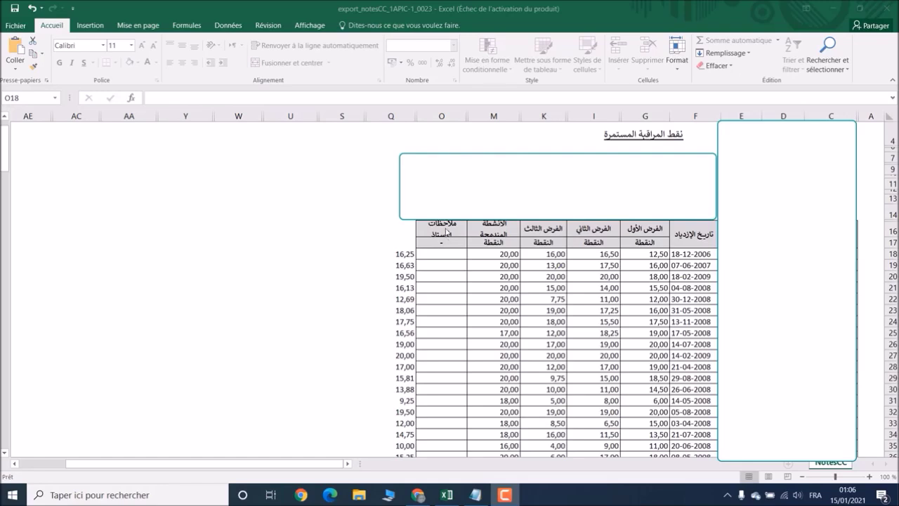
pyautogui.click(425, 255)
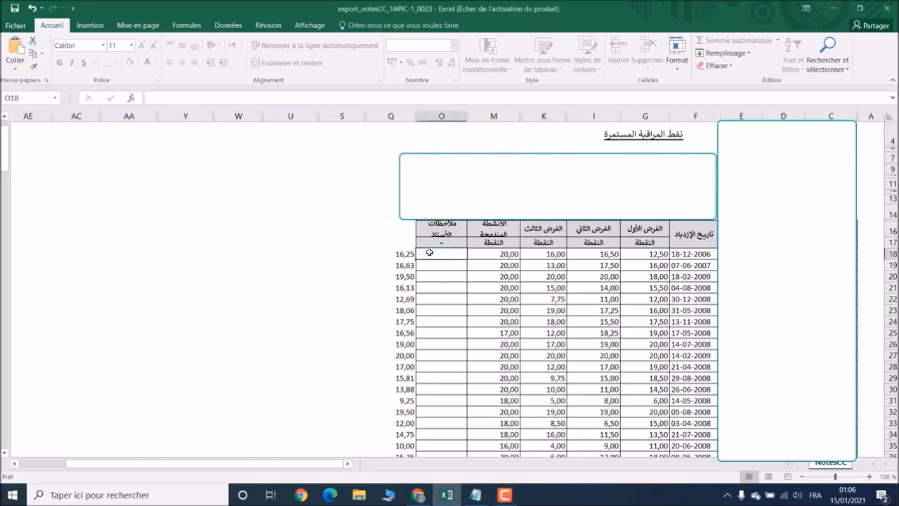
pyautogui.write('=')
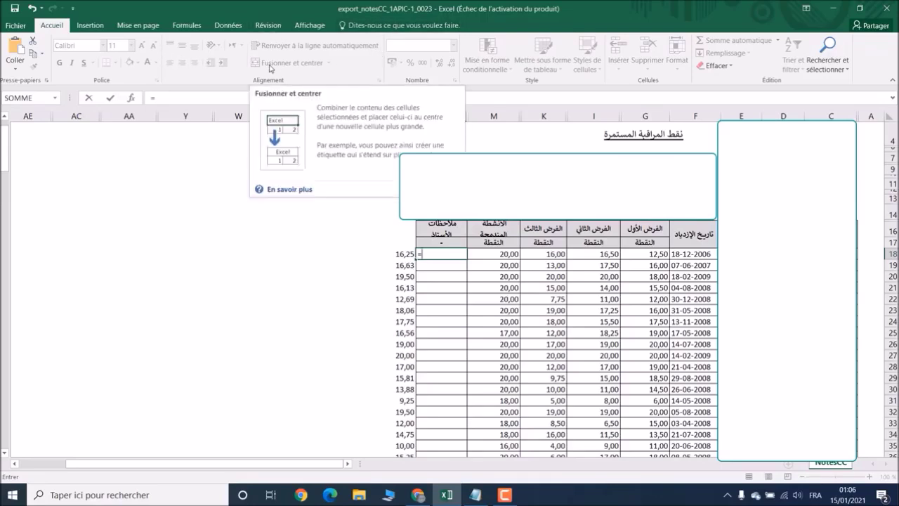
pyautogui.write('SI')
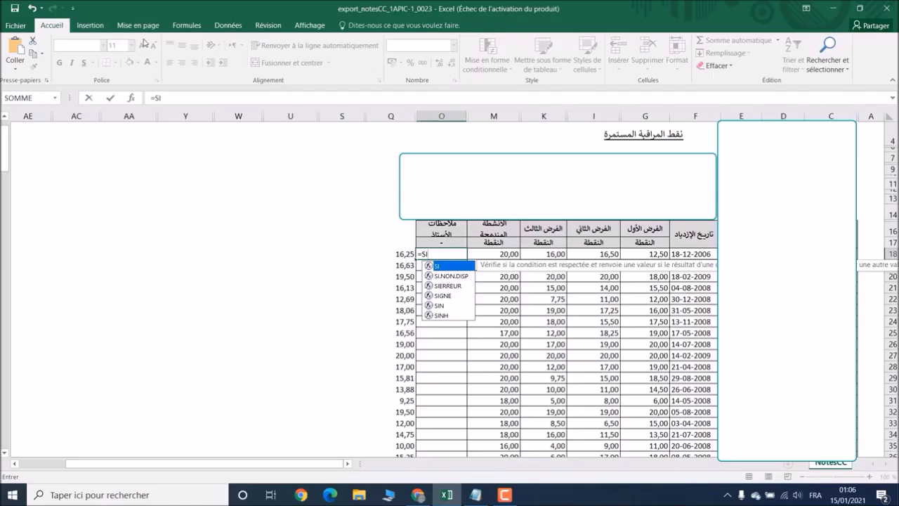
pyautogui.write('(')
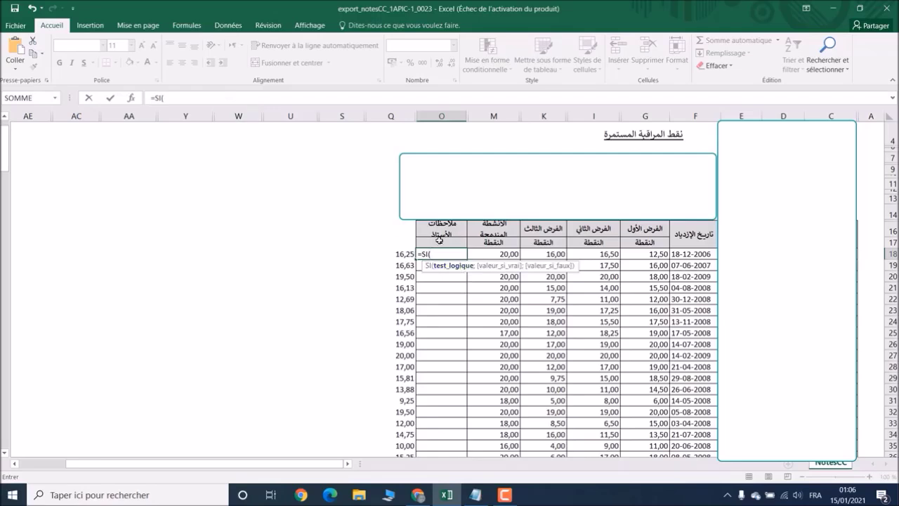
pyautogui.click(400, 254)
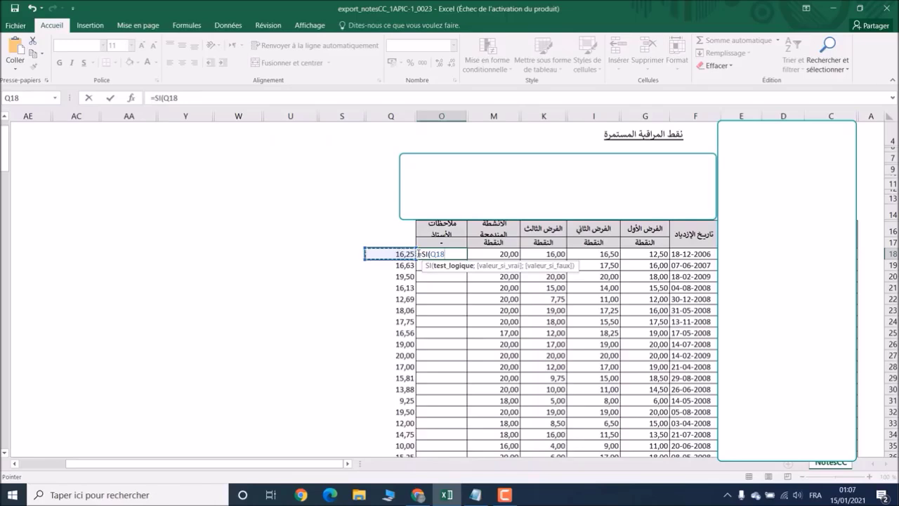
pyautogui.write('>=1/')
pyautogui.press('BackSpace')
pyautogui.write('8;')
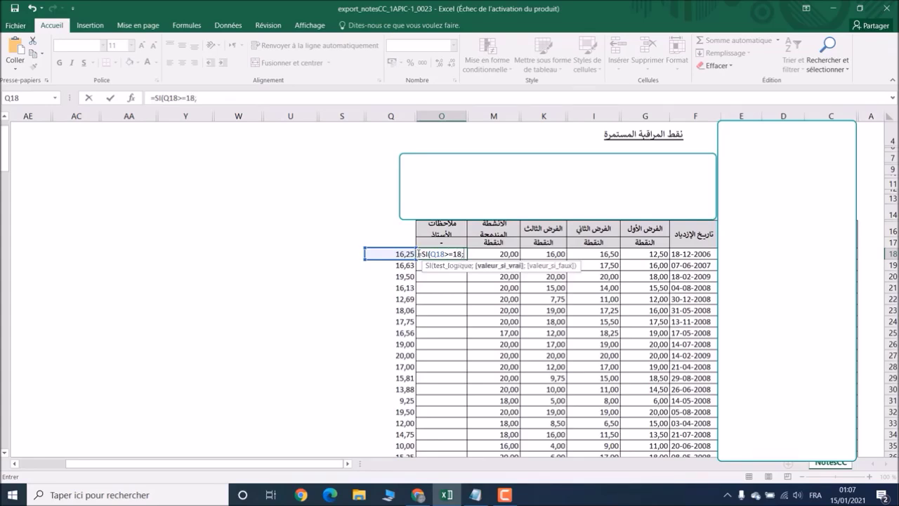
# Step: Enter "Excellent" as the value-if-true of the SI formula in O18, ready for the value-if-false argument
pyautogui.write('"')
pyautogui.write('Excellent')
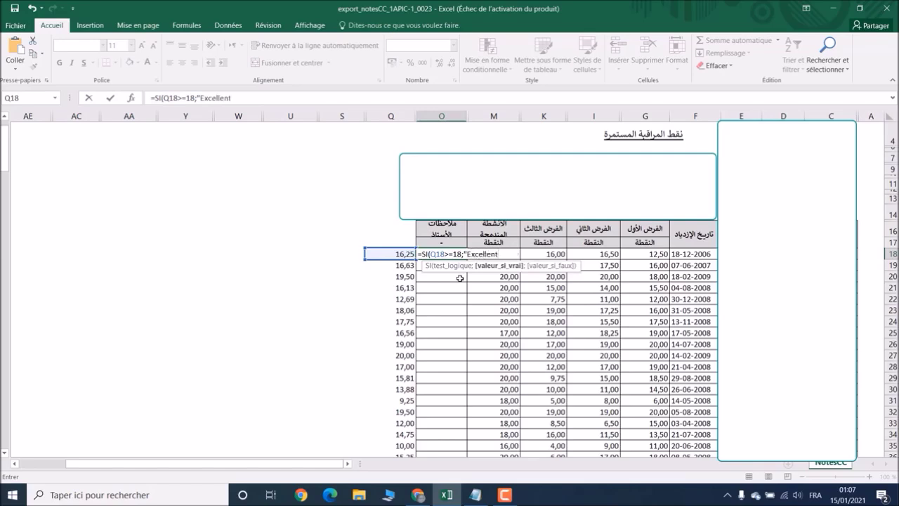
pyautogui.write('"')
pyautogui.write(';')
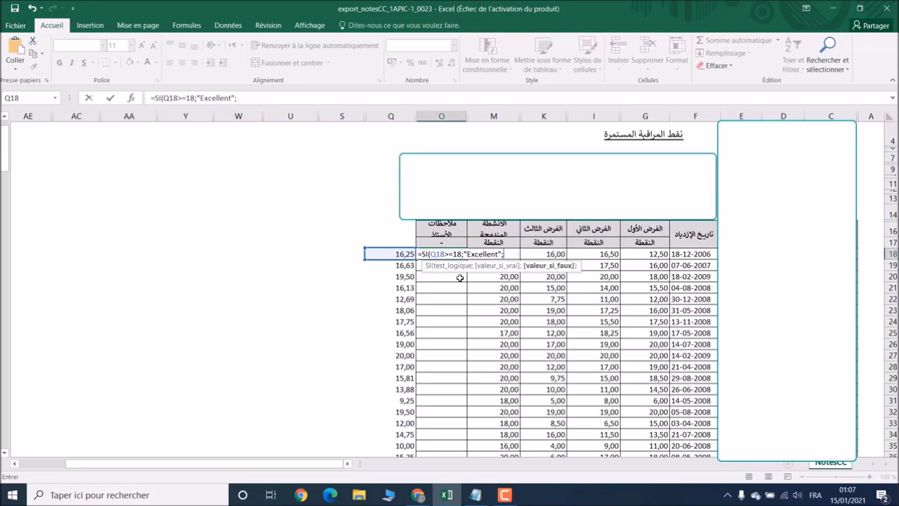
# Step: Nest a second SI in the O18 formula that tests Q18>=16 and returns "Très bien"
pyautogui.write('s')
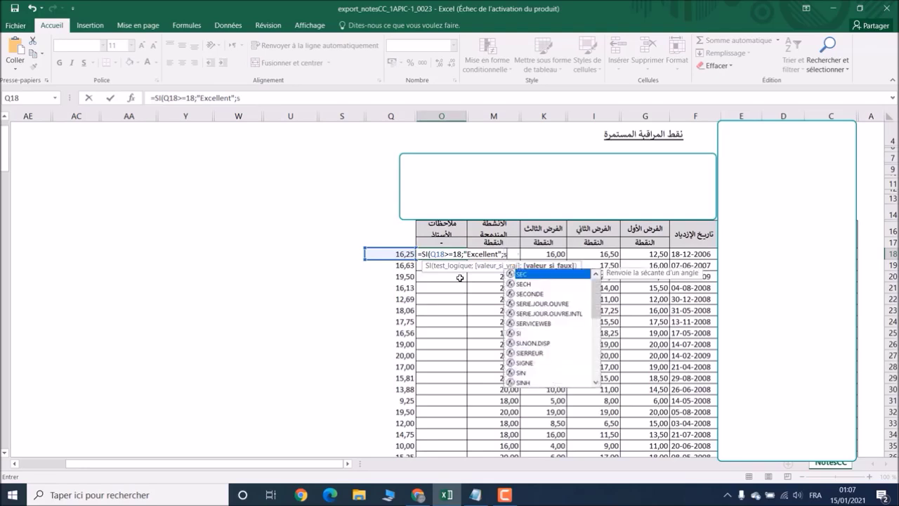
pyautogui.press('BackSpace')
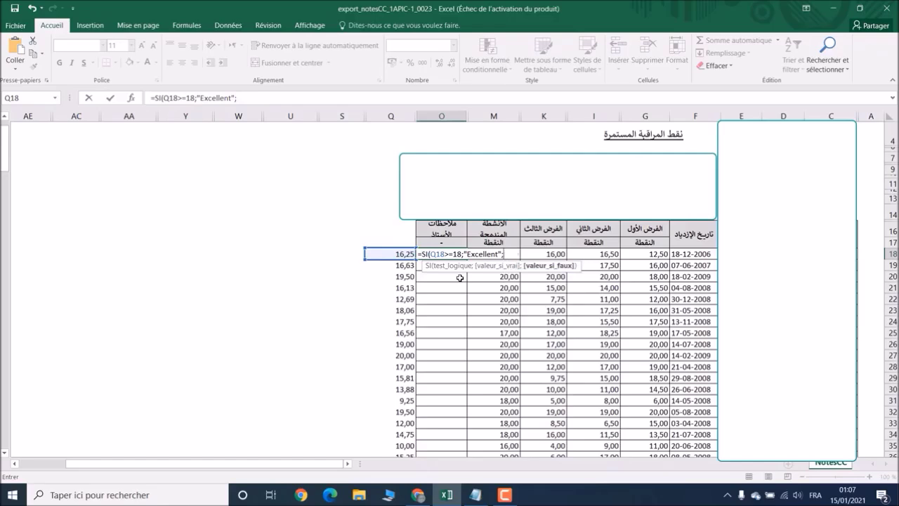
pyautogui.write('si')
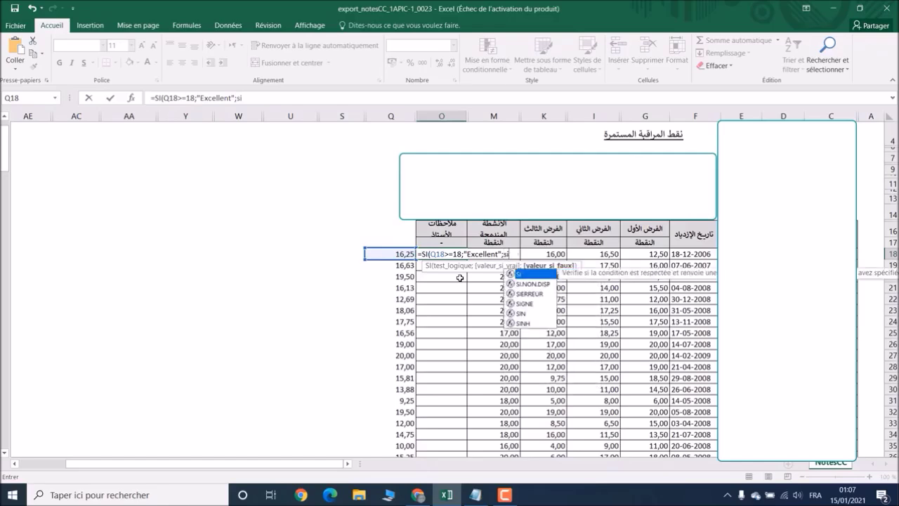
pyautogui.write('(')
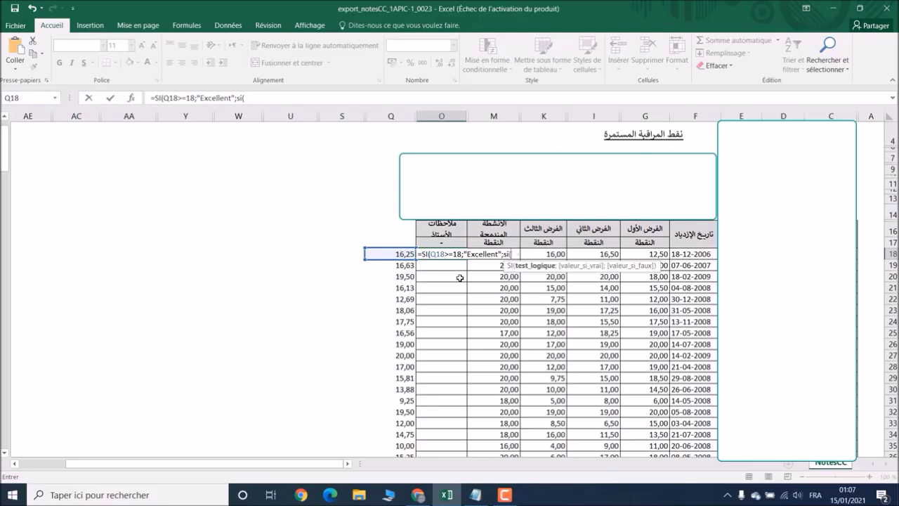
pyautogui.click(393, 254)
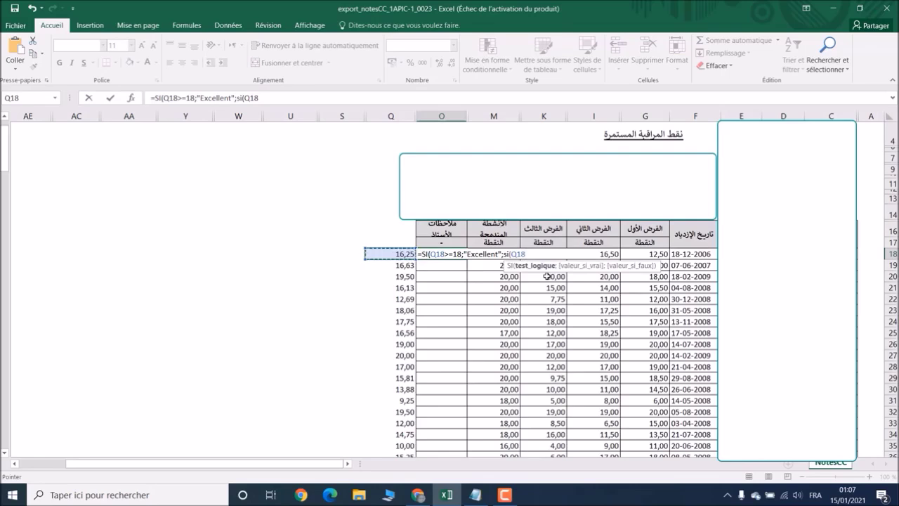
pyautogui.write('>=16;')
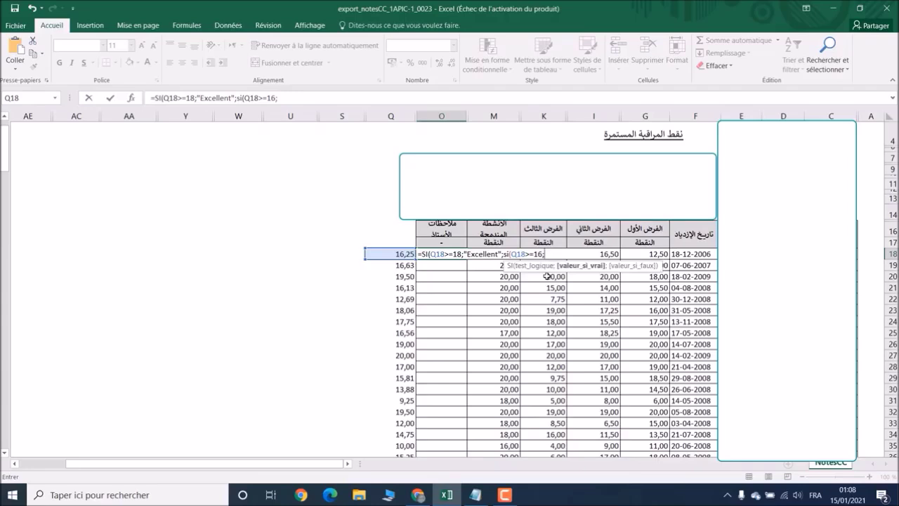
pyautogui.write('"Très bien')
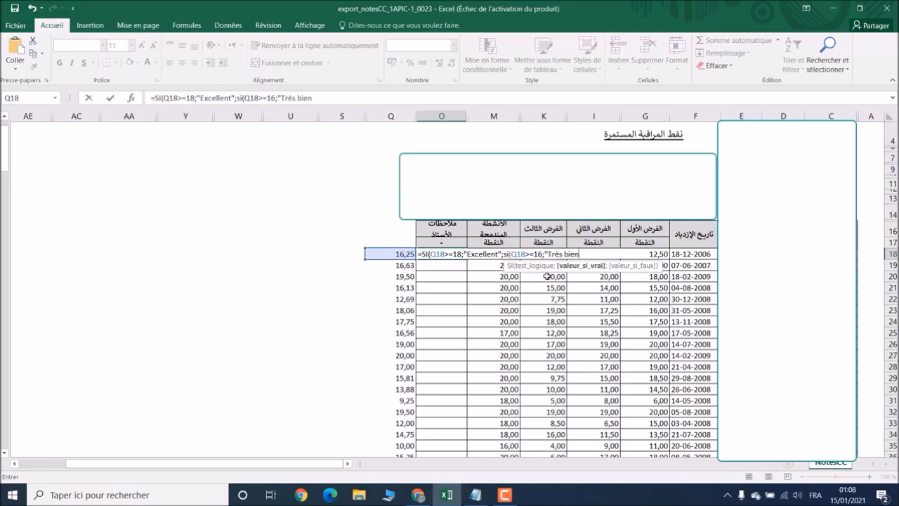
pyautogui.write('";')
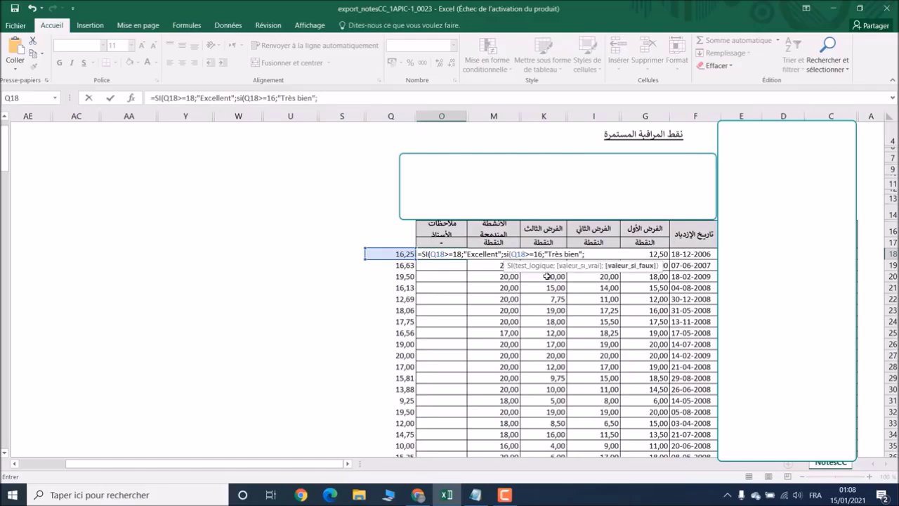
# Step: Nest a third SI in the O18 formula that tests Q18>=14 and returns "bien"
pyautogui.write('si(')
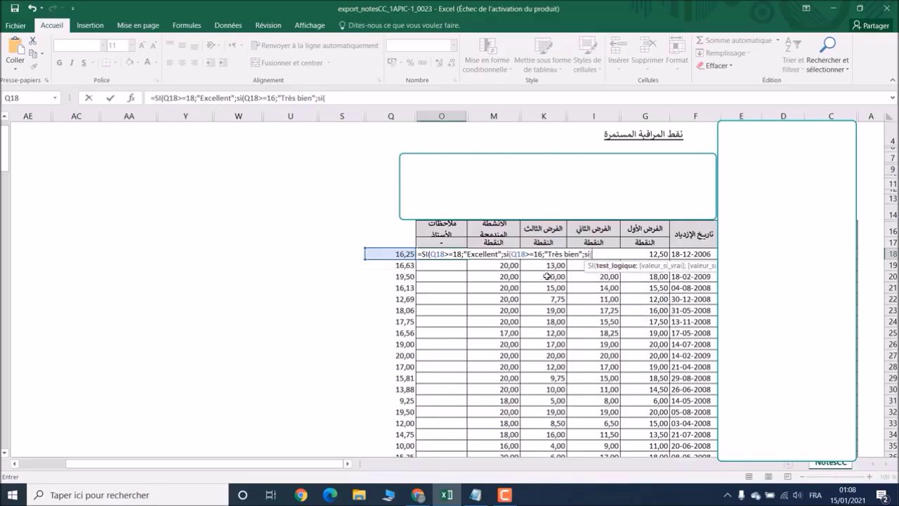
pyautogui.click(370, 254)
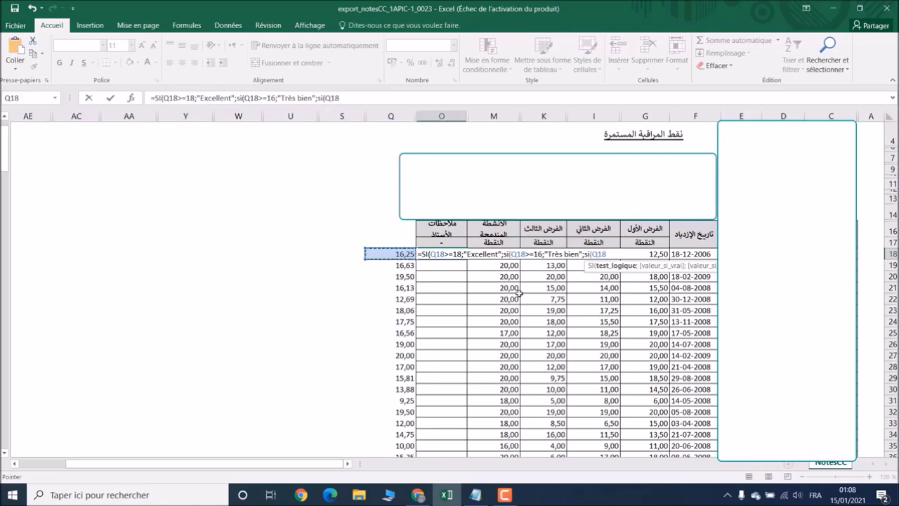
pyautogui.write('W')
pyautogui.press('BackSpace')
pyautogui.write('>=14')
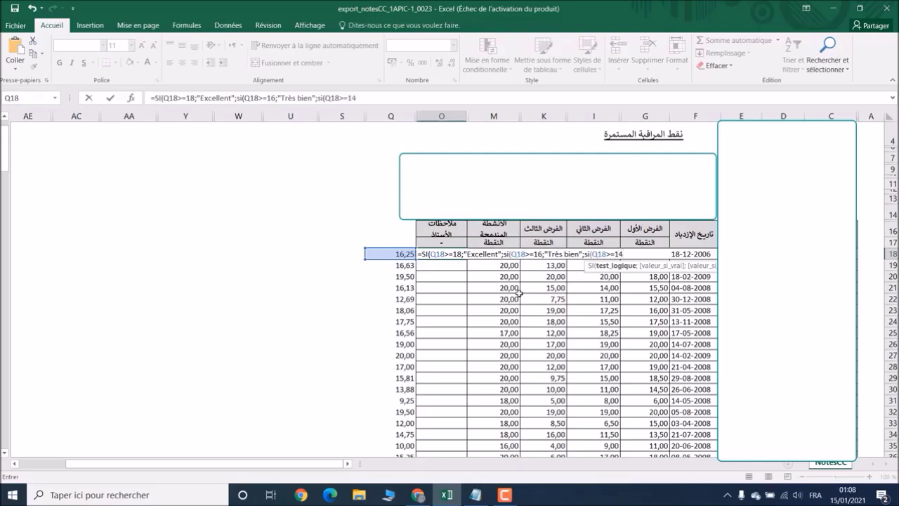
pyautogui.write(';"b')
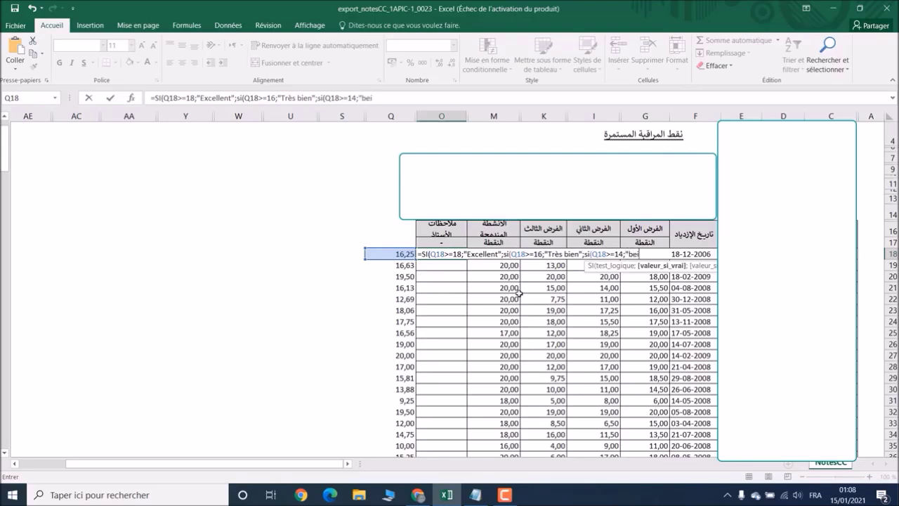
pyautogui.write('ien";')
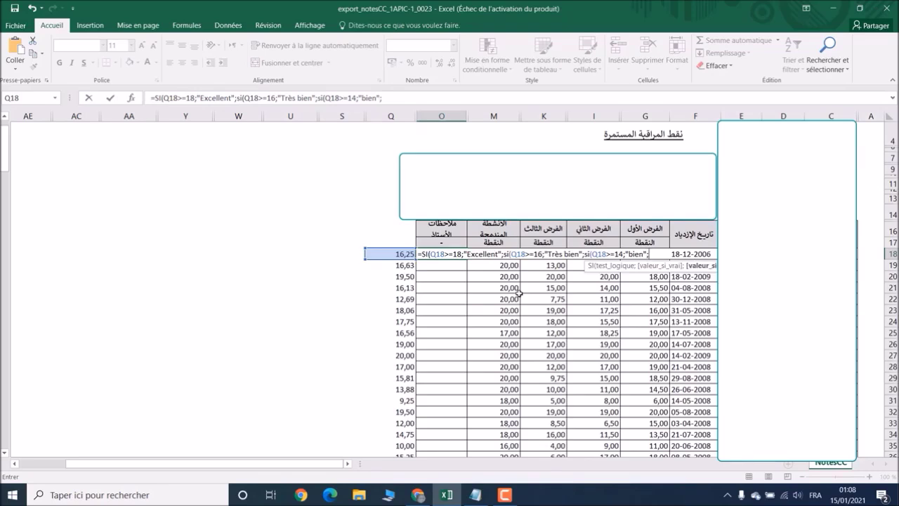
# Step: Nest a fourth SI in the O18 formula that tests Q18>=12 and returns "Assez bien"
pyautogui.write('si')
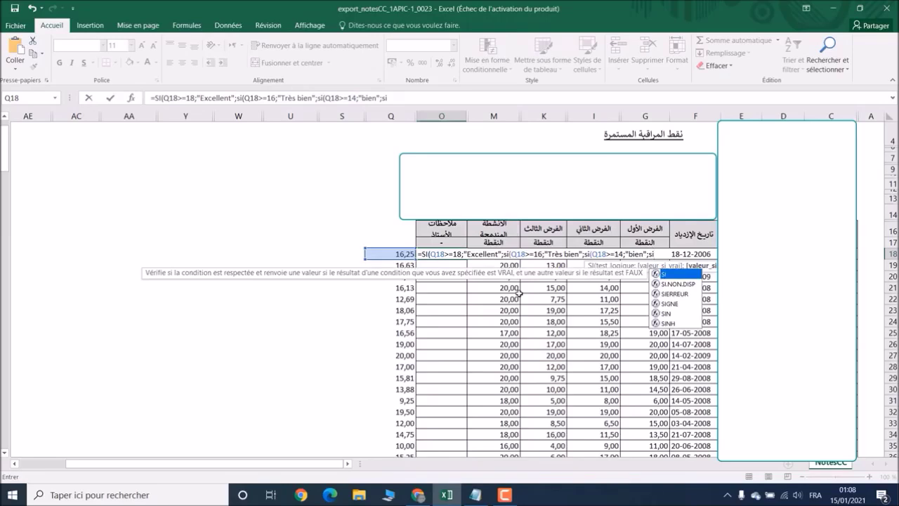
pyautogui.write('(')
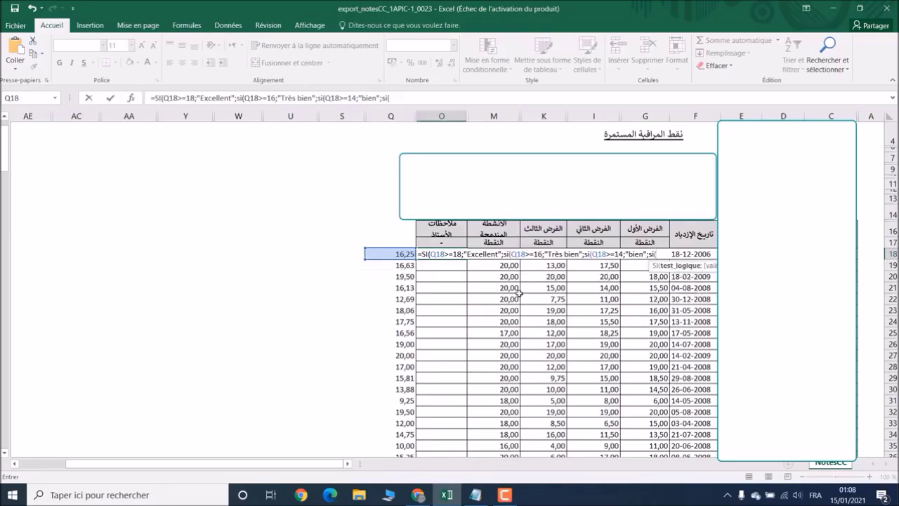
pyautogui.click(395, 253)
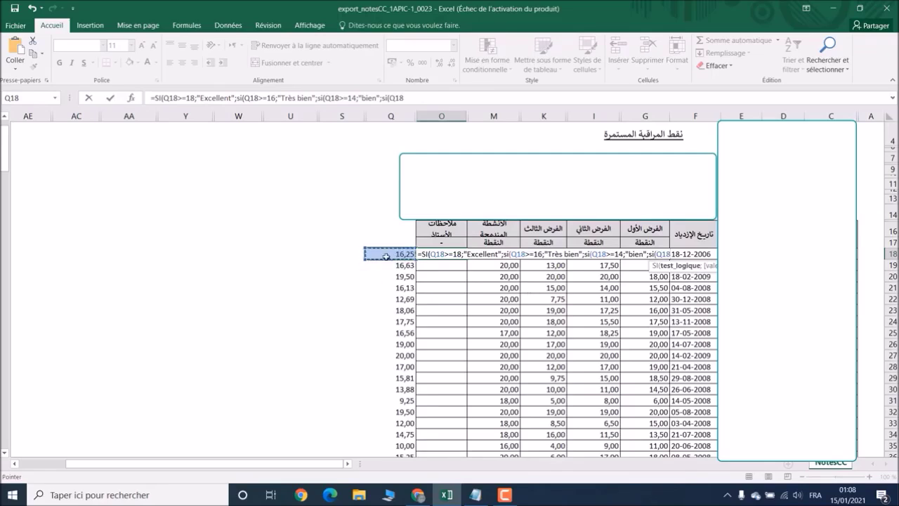
pyautogui.write('>')
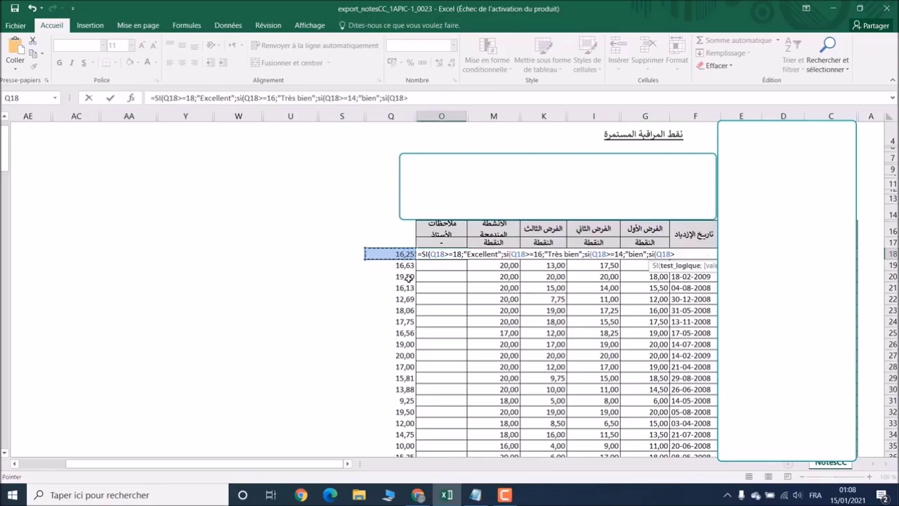
pyautogui.write('=12;"')
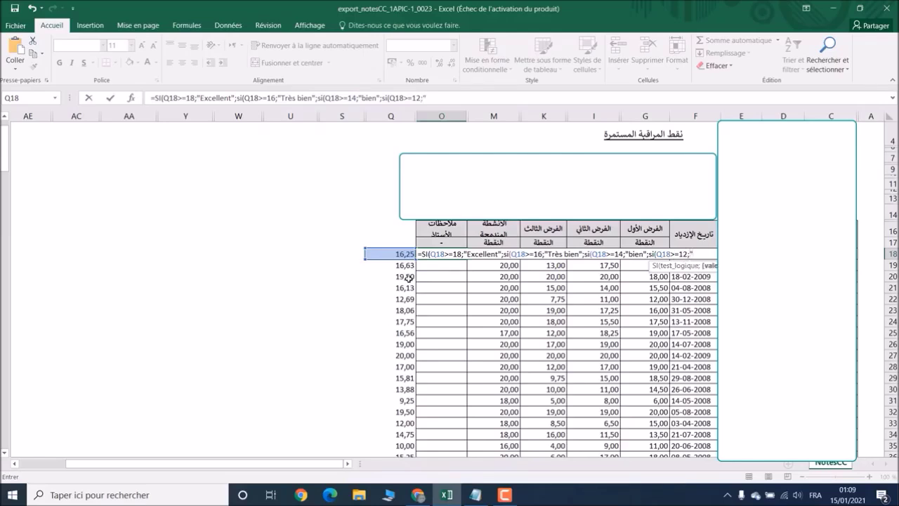
pyautogui.write('A')
pyautogui.write('sser')
pyautogui.write('z bien')
pyautogui.write('";')
# Step: Nest a fifth SI in the O18 formula that tests Q18>=10 and returns "Passable"
pyautogui.write('si')
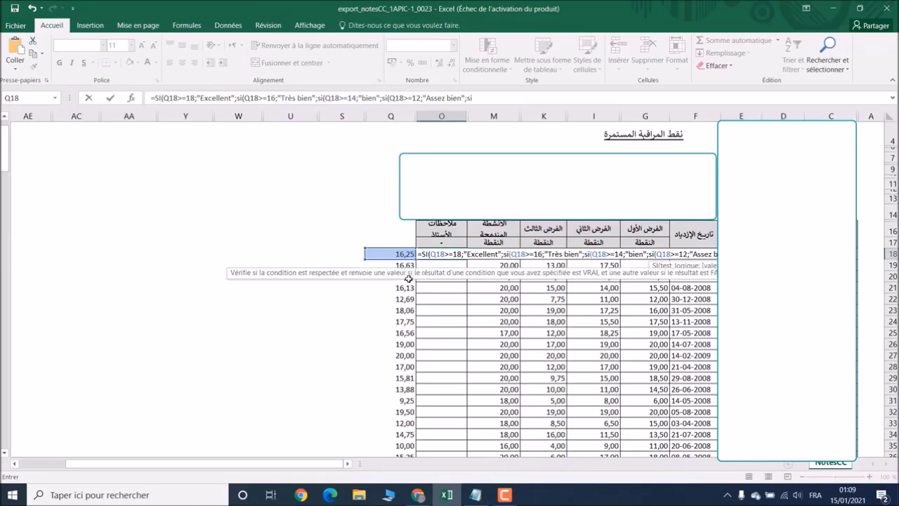
pyautogui.write('(')
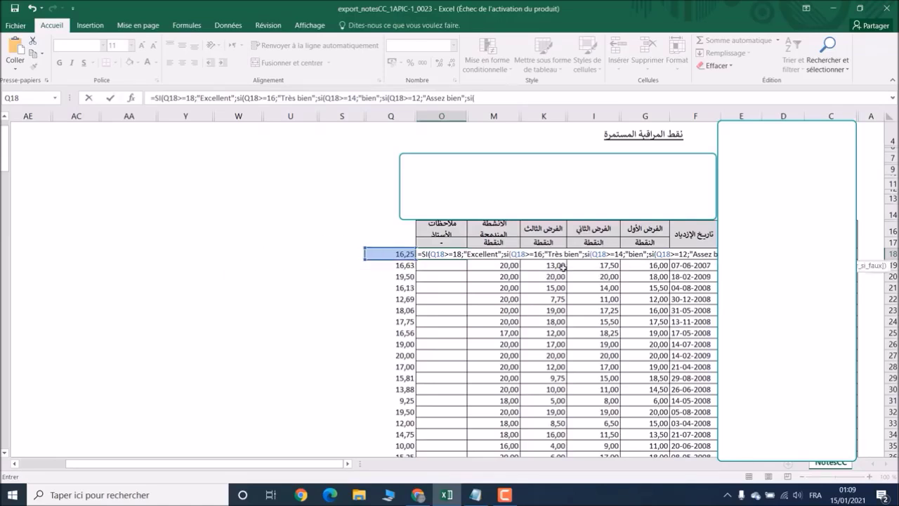
pyautogui.click(371, 254)
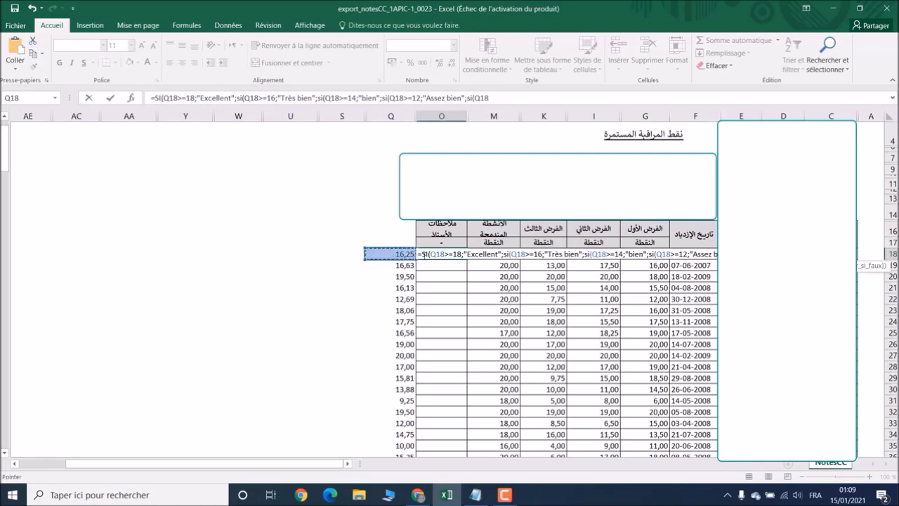
pyautogui.write('>=10')
pyautogui.click(516, 97)
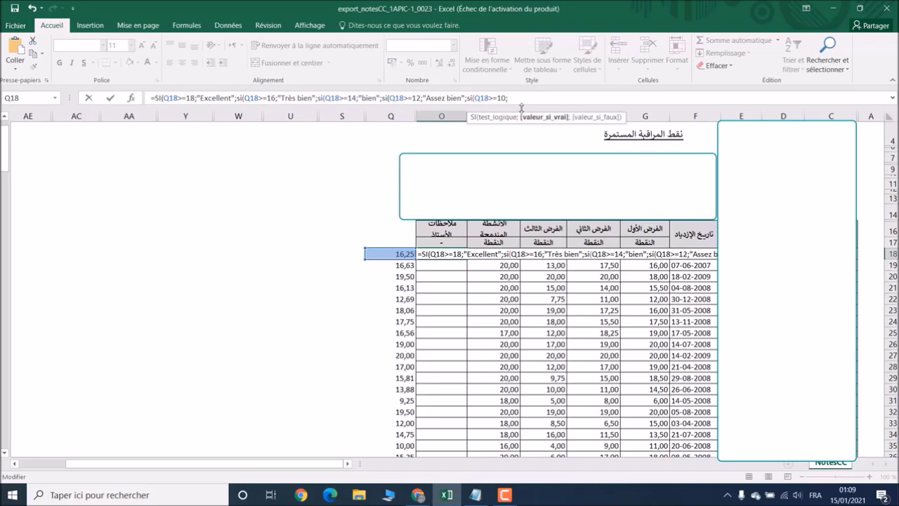
pyautogui.write('"Passable";')
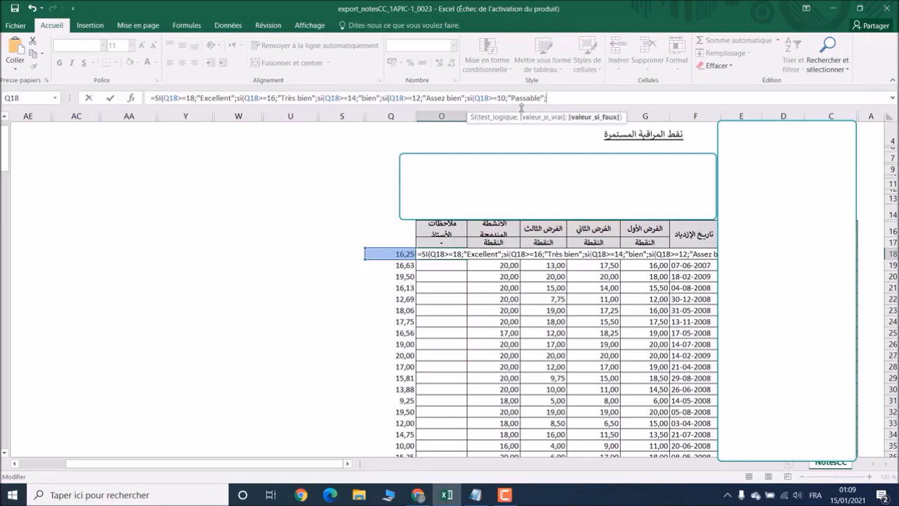
# Step: Nest a sixth SI testing Q18>=8 with the remark "Fais plaus d"effort and try to validate the O18 formula
pyautogui.write('si')
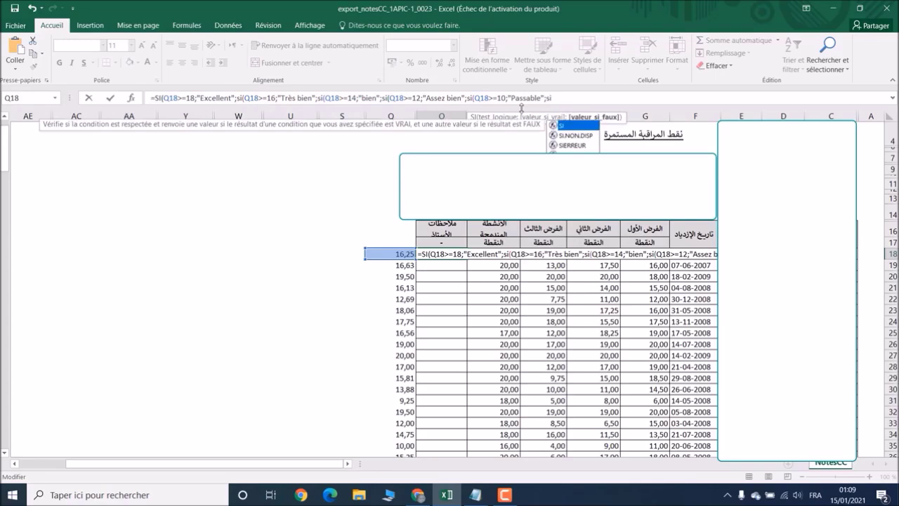
pyautogui.write('(')
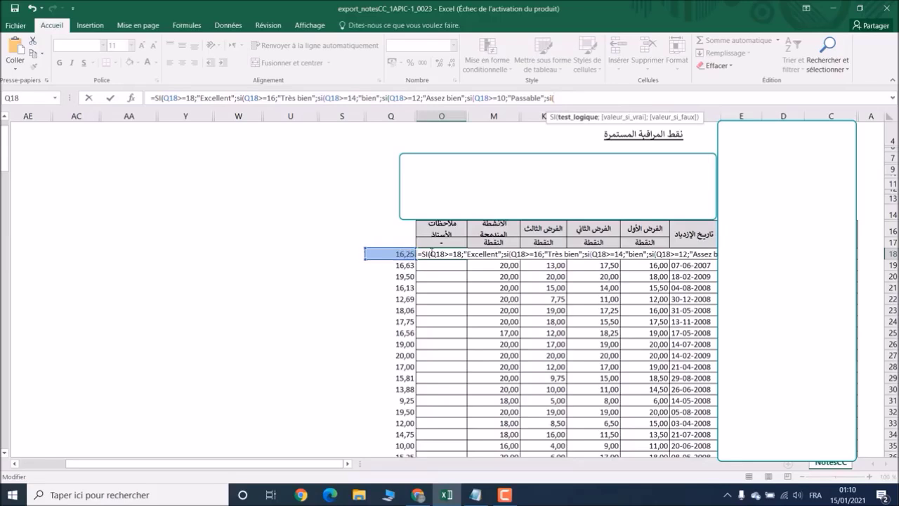
pyautogui.click(411, 254)
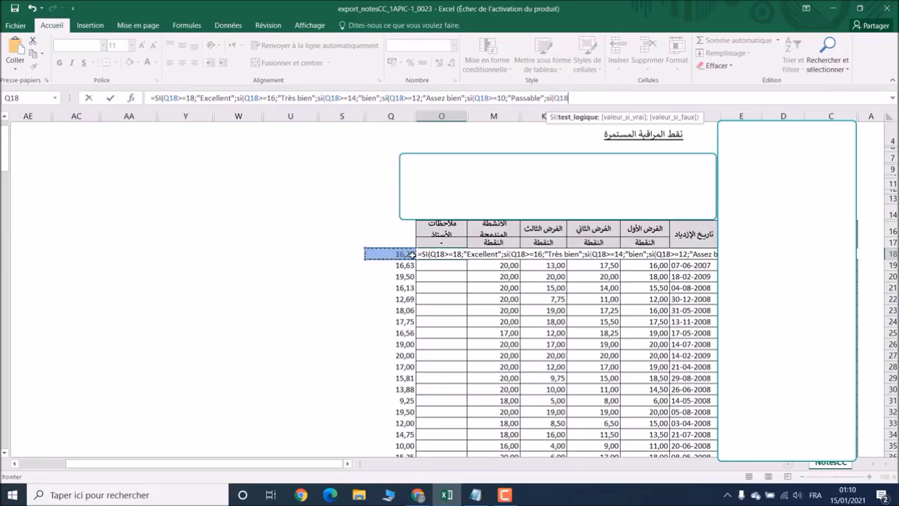
pyautogui.write('>=8;')
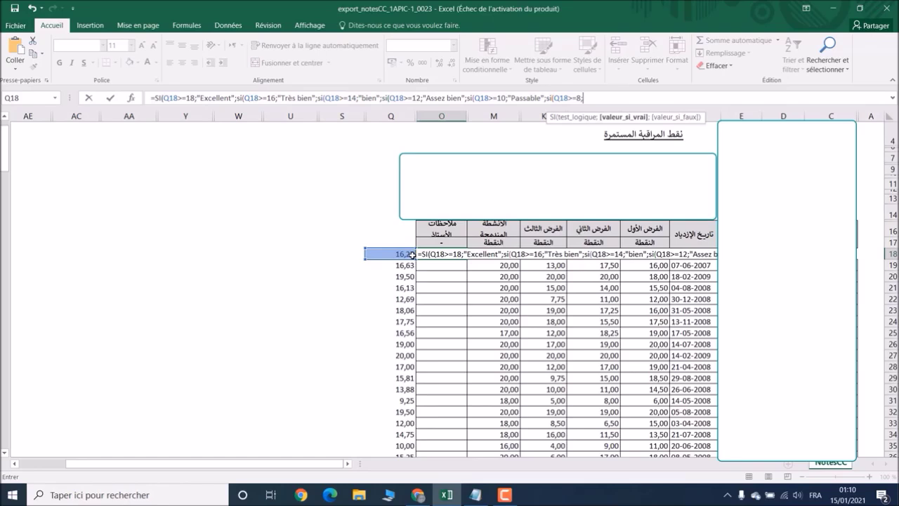
pyautogui.write('"Fais plaus d"effort')
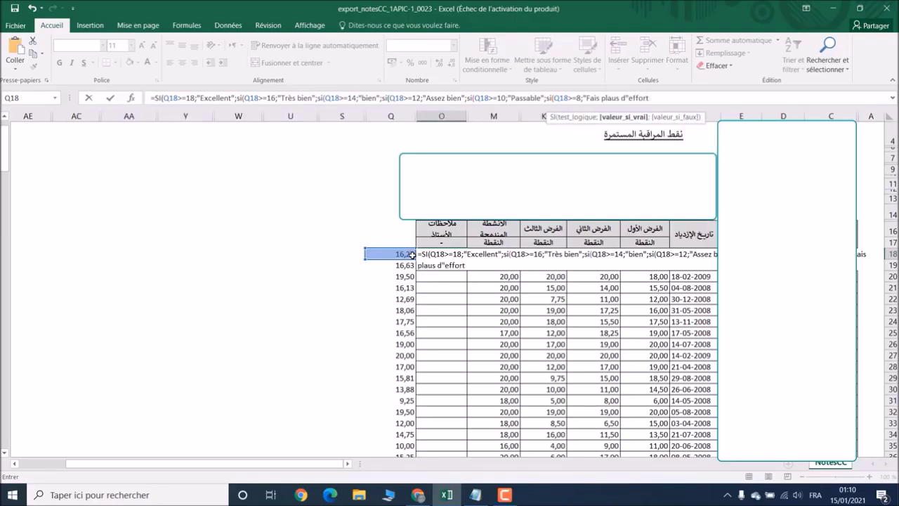
pyautogui.press('Return')
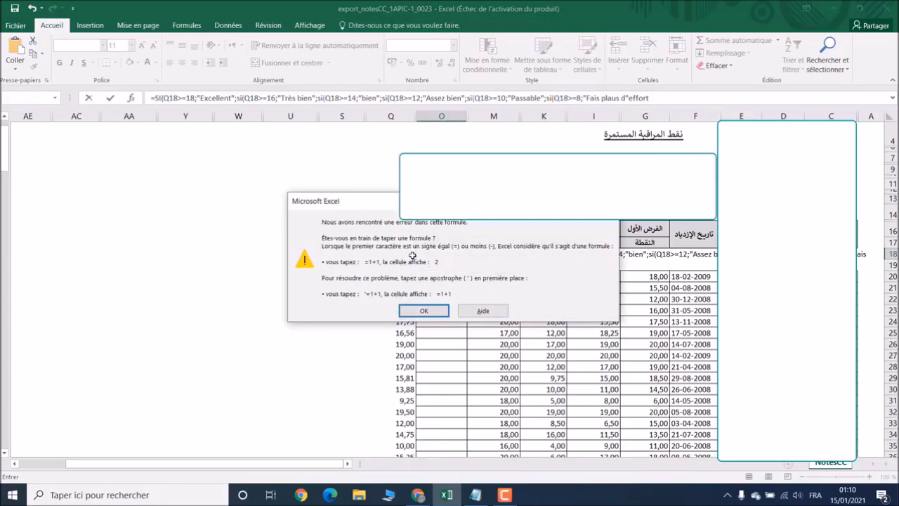
pyautogui.click(424, 311)
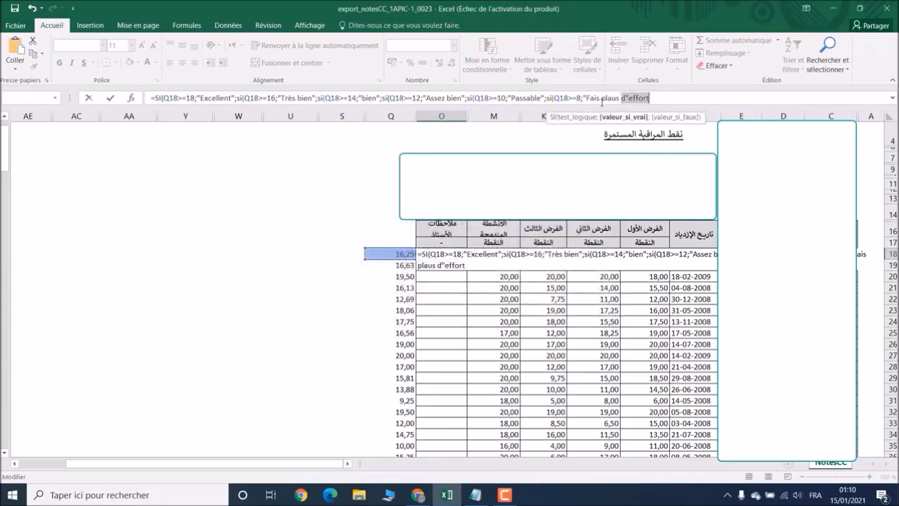
# Step: Correct the second word of the Q18>=8 remark to "plus" in the O18 formula
pyautogui.click(620, 99)
pyautogui.press('BackSpace')
pyautogui.press('BackSpace')
pyautogui.press('BackSpace')
pyautogui.write('us')
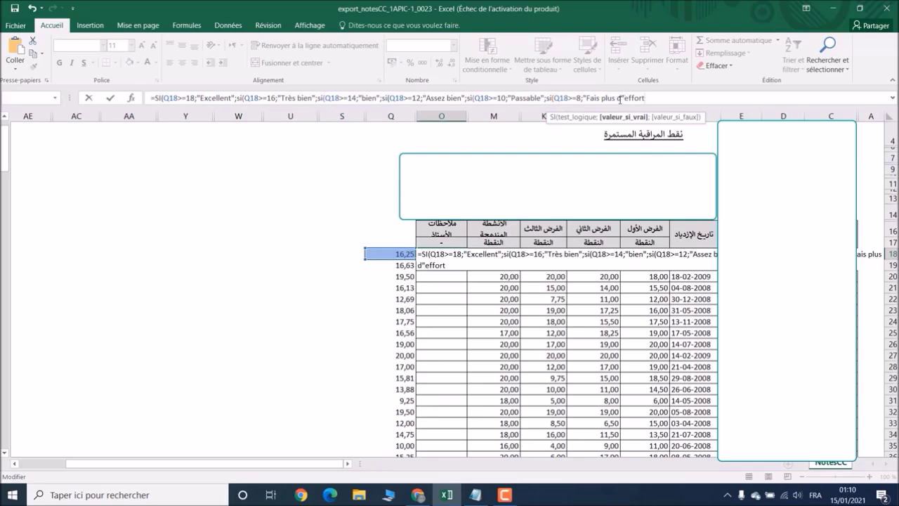
# Step: Nest a seventh SI in the O18 formula that tests Q18>=6 and returns "Insuffisuant"
pyautogui.write('";si(')
pyautogui.click(404, 254)
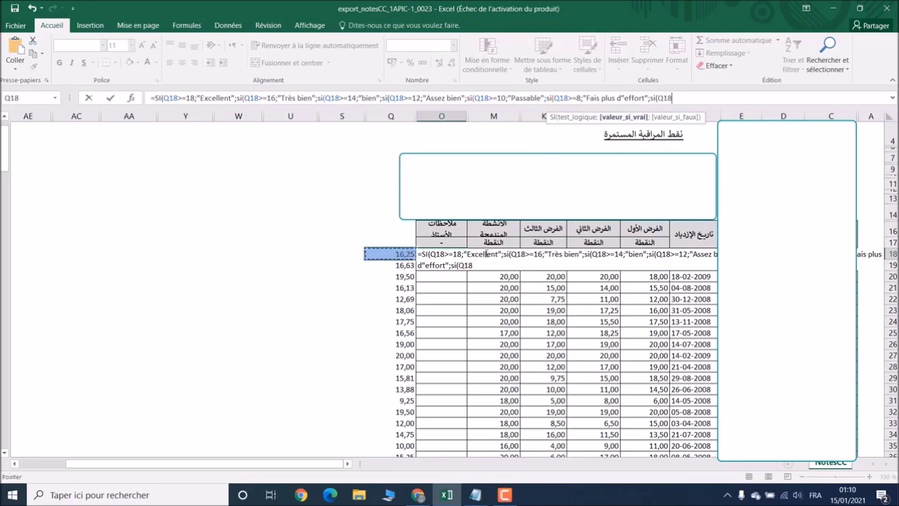
pyautogui.write('>=6;"Insuffisuant')
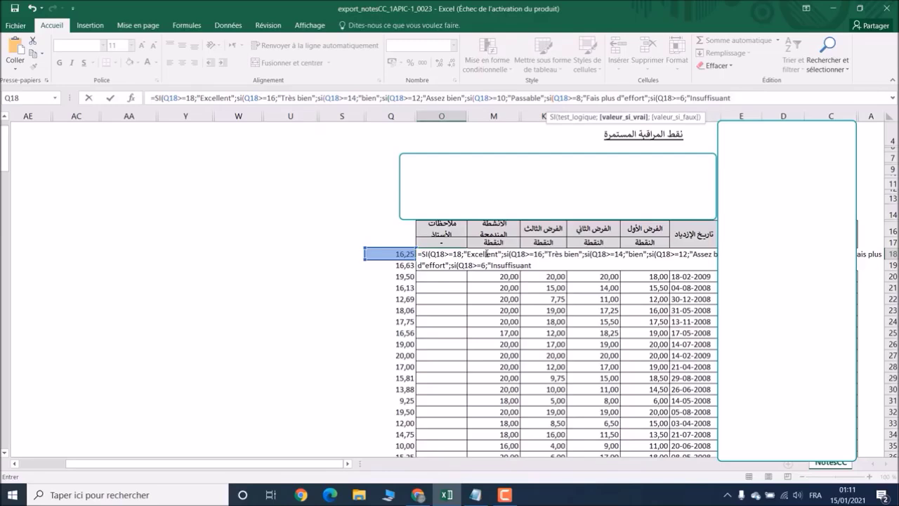
# Step: Add "Très insuffisant" as the final fallback remark, close all the nested parentheses and try to validate the O18 formula
pyautogui.write('";"Très insuffisant')
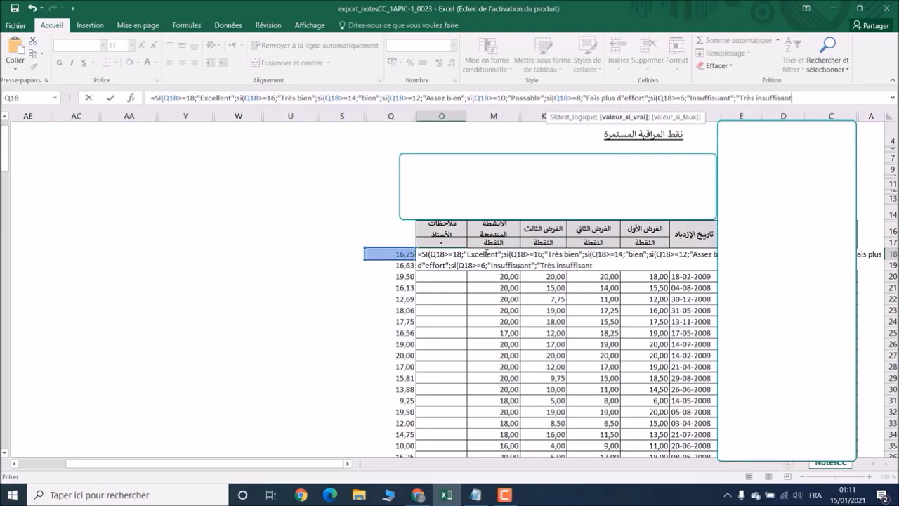
pyautogui.write('"')
pyautogui.write(')))))')
pyautogui.press('Return')
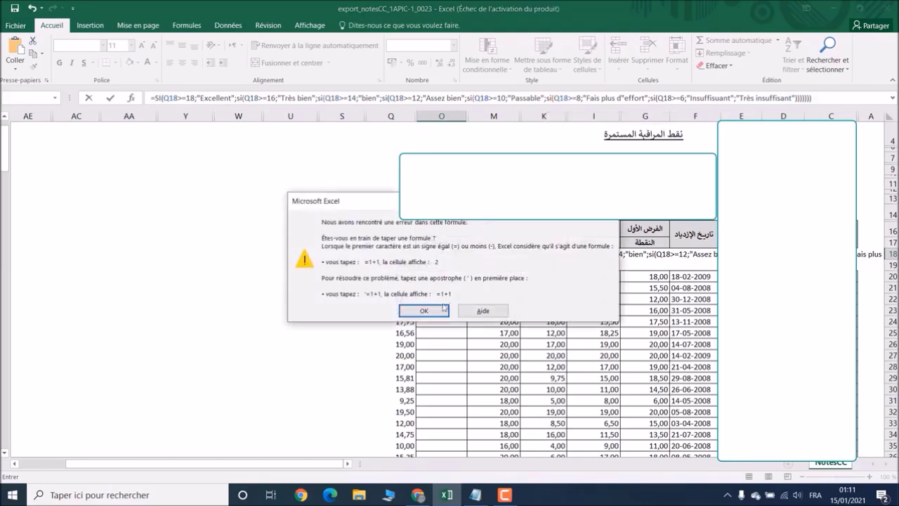
pyautogui.click(431, 310)
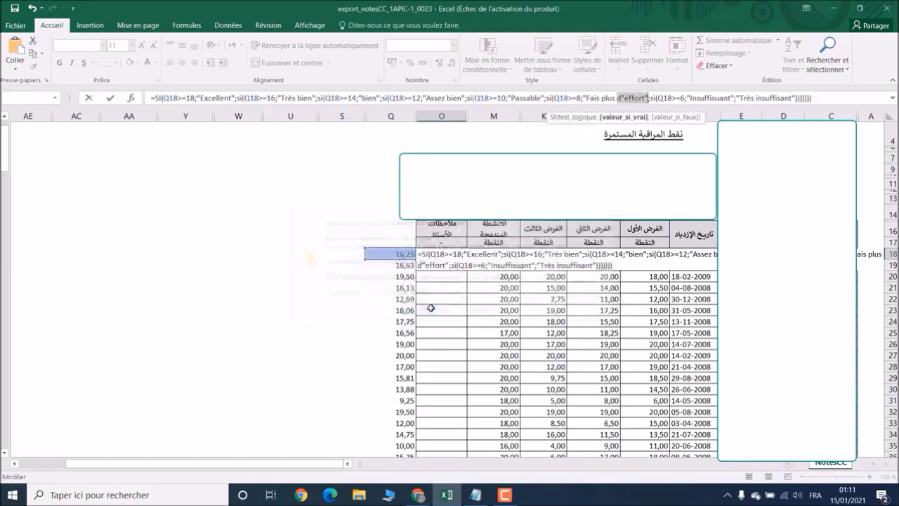
# Step: Replace the stray double quote in the Q18>=8 remark with an apostrophe ("Fais plus d'effort") and validate the O18 formula
pyautogui.click(615, 98)
pyautogui.press('BackSpace')
pyautogui.write("'")
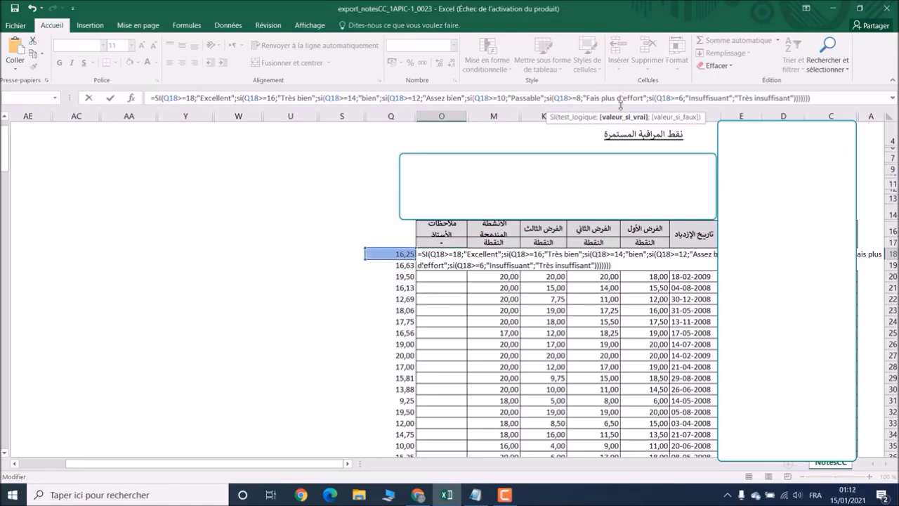
pyautogui.click(818, 99)
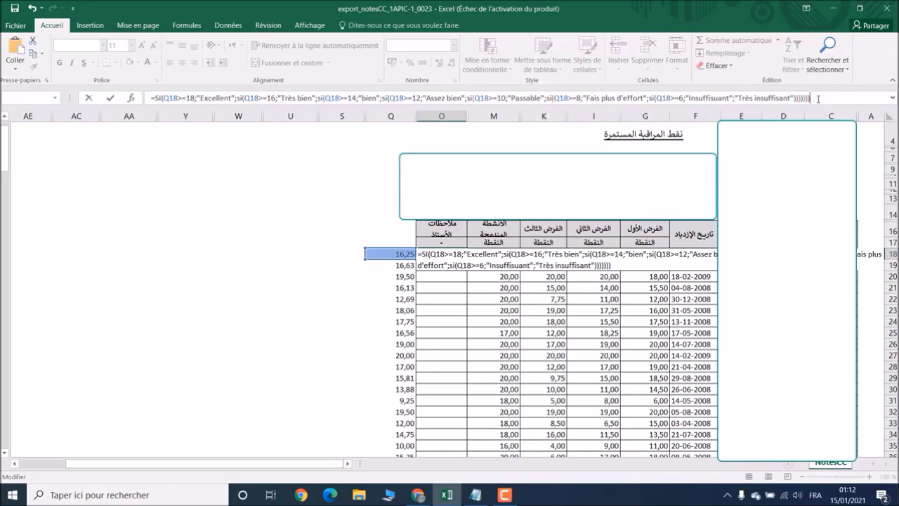
pyautogui.press('Return')
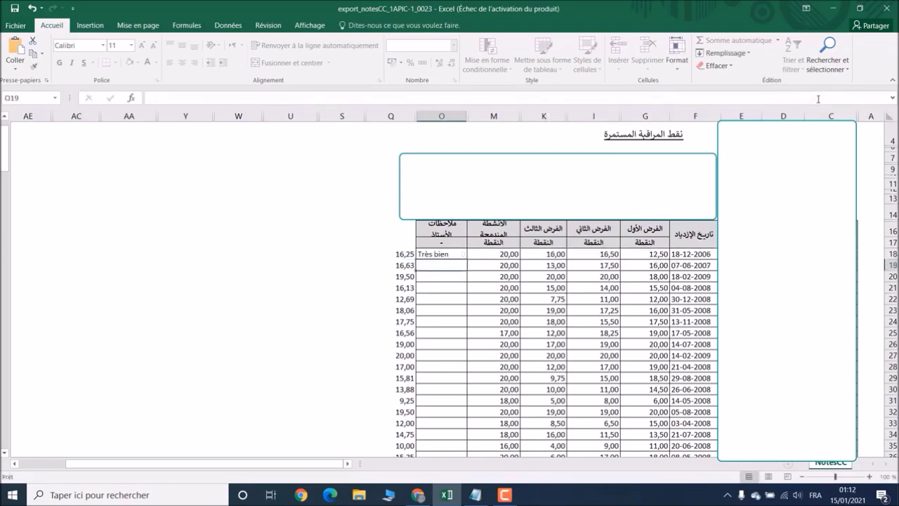
# Step: Fill the O18 remark formula down the teacher remarks column to O54
pyautogui.click(436, 256)
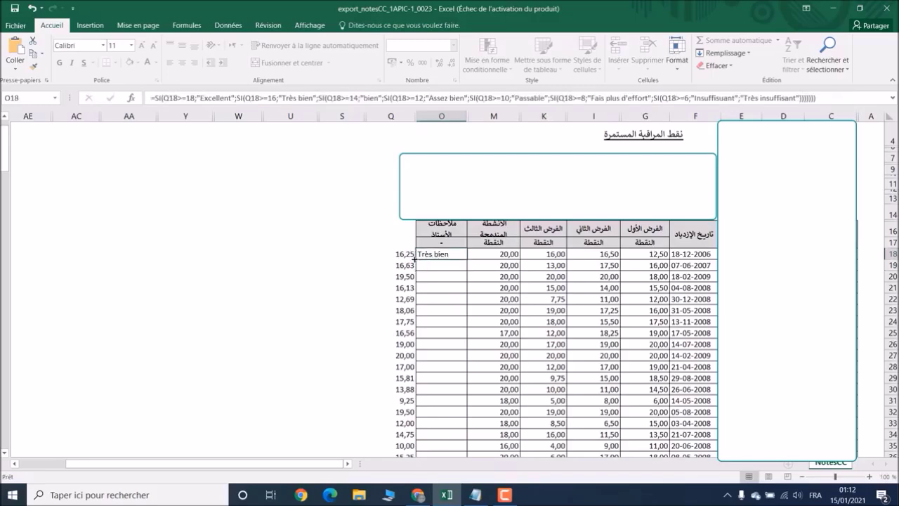
pyautogui.moveTo(414, 259); pyautogui.dragTo(415, 433)
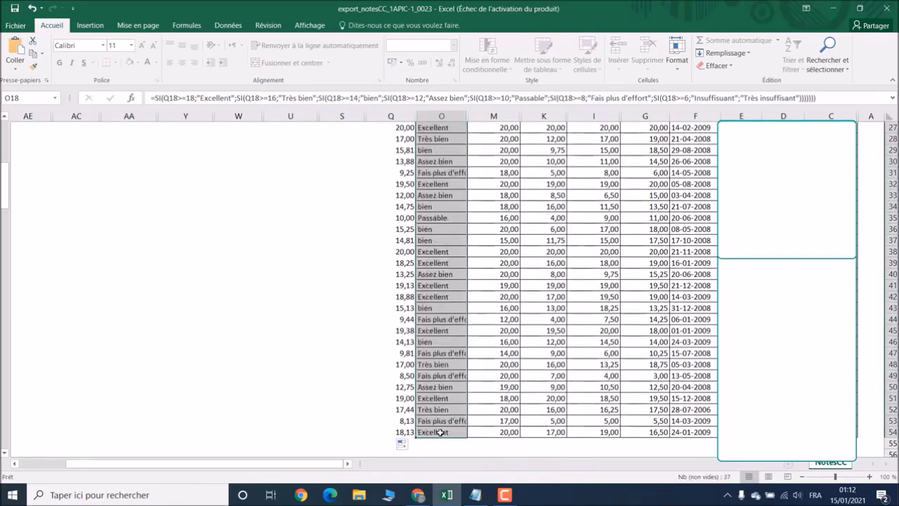
pyautogui.scroll(8, 478, 295)
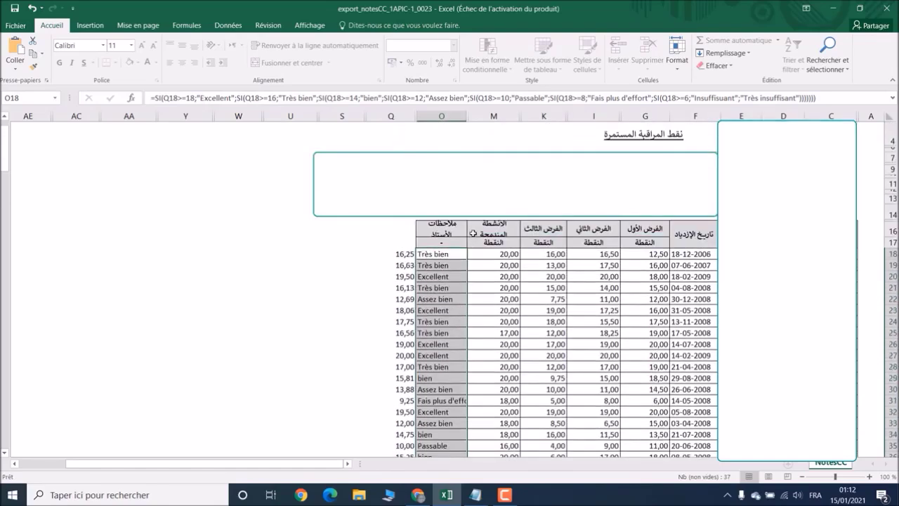
pyautogui.click(462, 253)
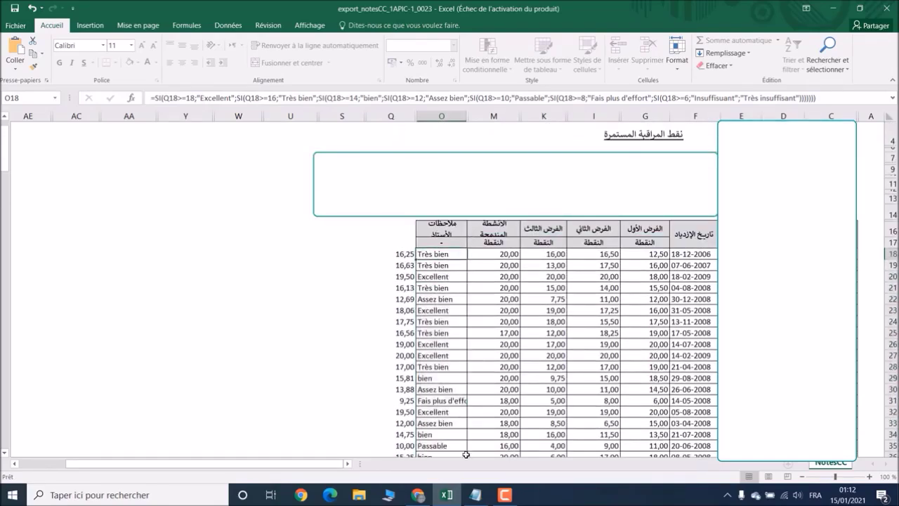
# Step: Switch to the "apreciation prof" note in Notepad, copy its ready-made SI formula and return to the Excel sheet
pyautogui.click(475, 496)
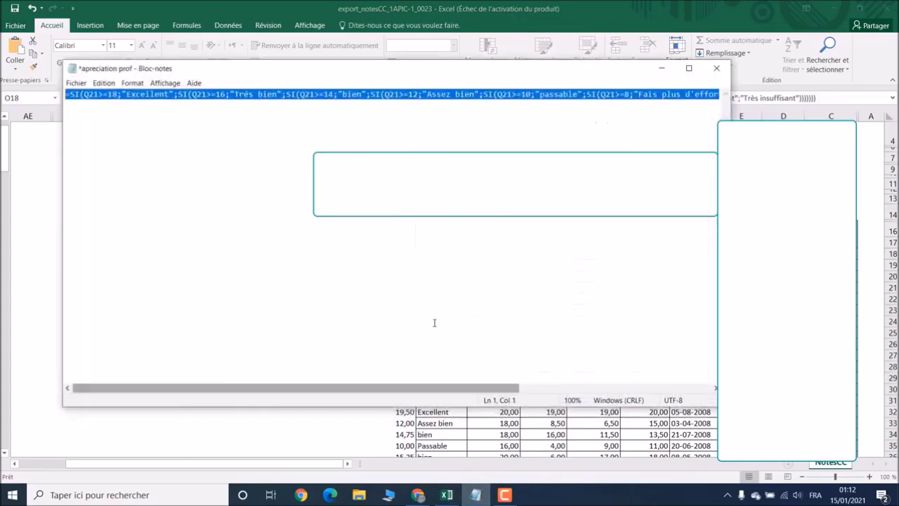
pyautogui.rightClick(492, 98)
pyautogui.click(500, 132)
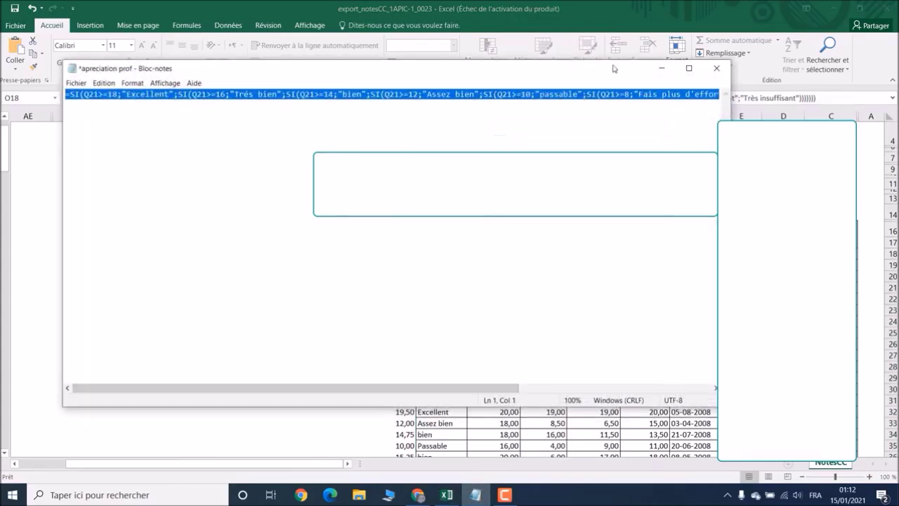
pyautogui.click(661, 68)
# Step: Delete the formula in O18 and fill the blank cell down to clear the remarks through O54
pyautogui.doubleClick(445, 255)
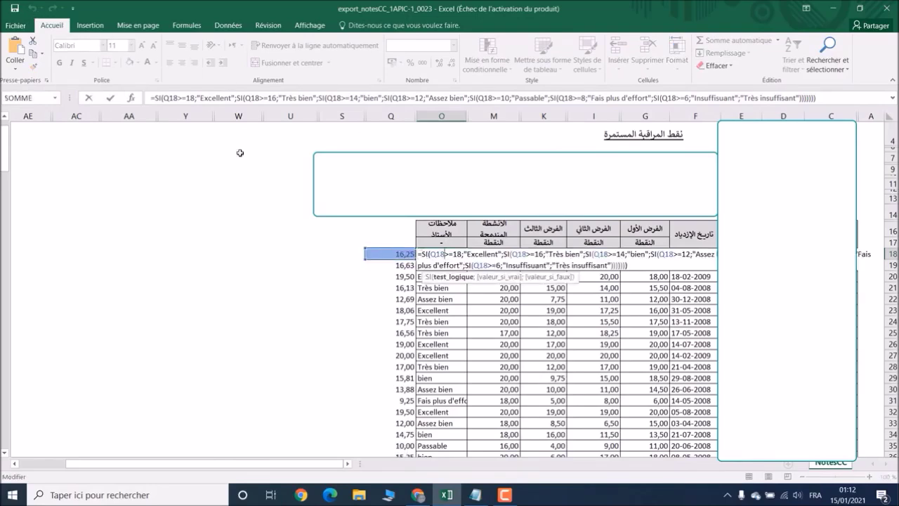
pyautogui.click(272, 275)
pyautogui.click(439, 254)
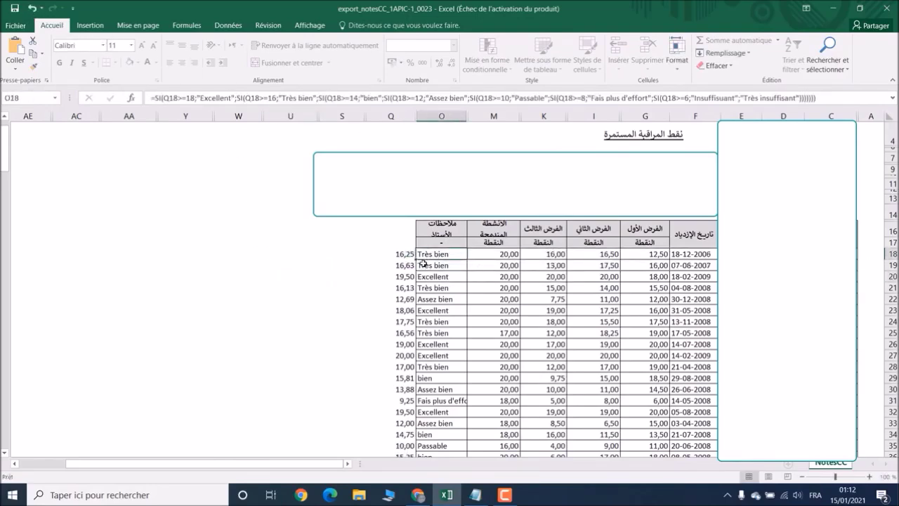
pyautogui.press('BackSpace')
pyautogui.click(421, 256)
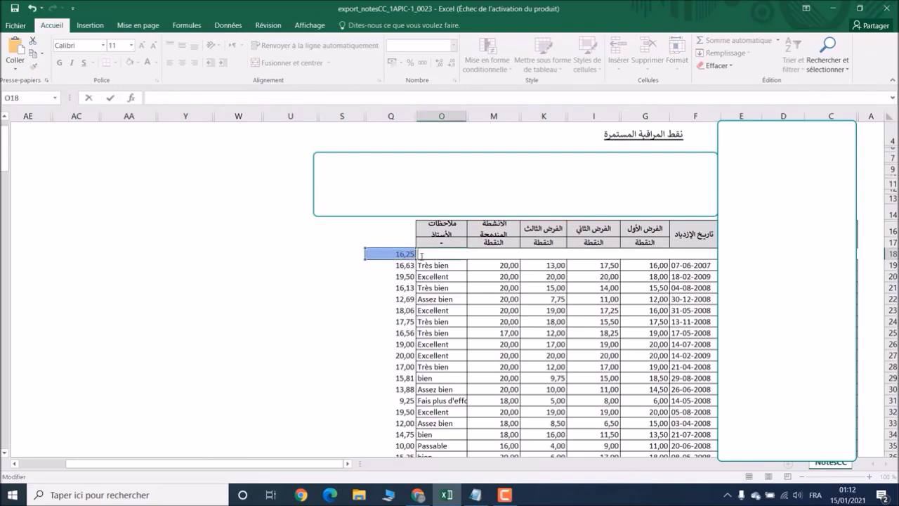
pyautogui.write('=SI(Q18>=16;"Excellent";SI(Q18>=14;"Très bien";SI(Q18>=12;"Assez bien";SI(Q18>=10;"Passable";SI(Q18>=8;"Fais plus d\'effort";"Très insuffisant")))))')
pyautogui.press('Escape')
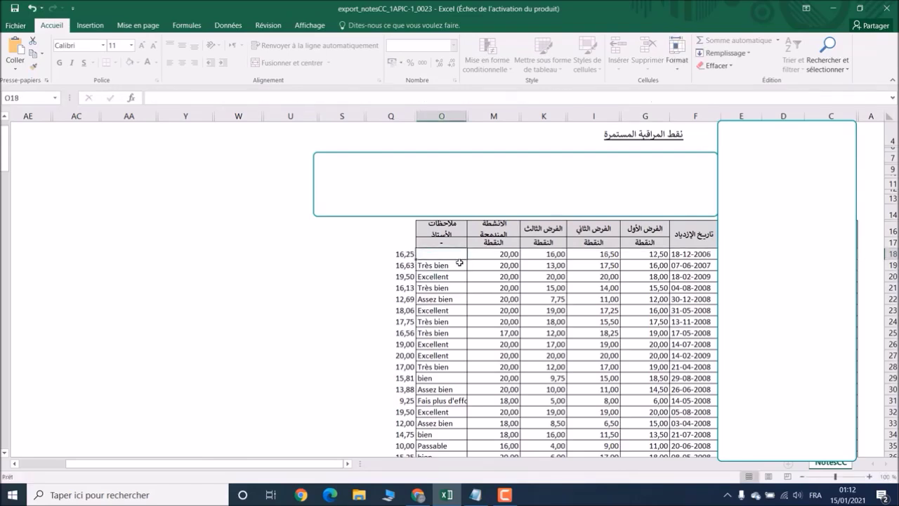
pyautogui.moveTo(455, 261); pyautogui.dragTo(406, 425)
pyautogui.scroll(8, 421, 421)
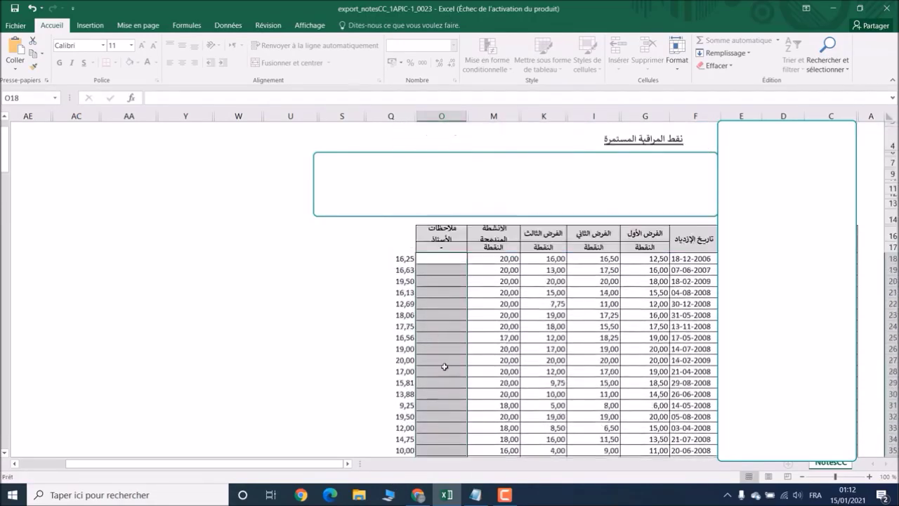
# Step: Paste the copied SI formula into O18 and change the cell reference in its >=18 test to Q18
pyautogui.click(439, 264)
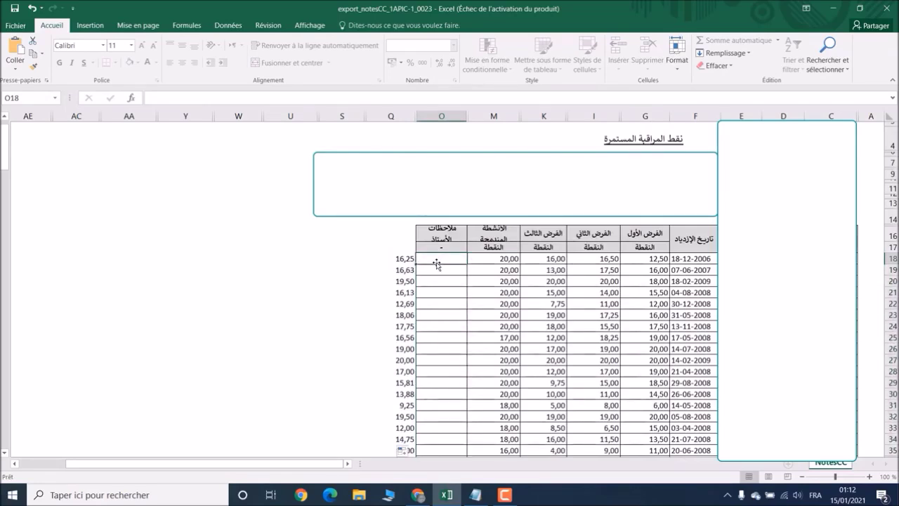
pyautogui.click(436, 264)
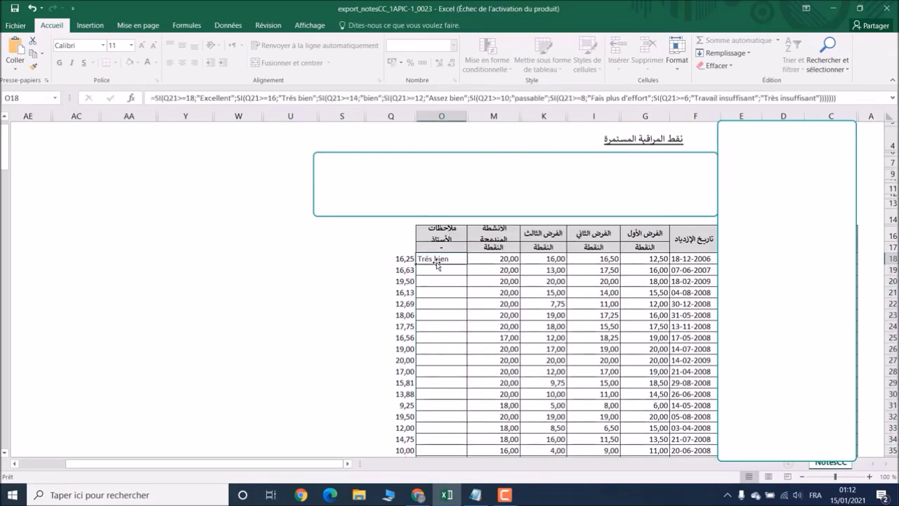
pyautogui.click(175, 98)
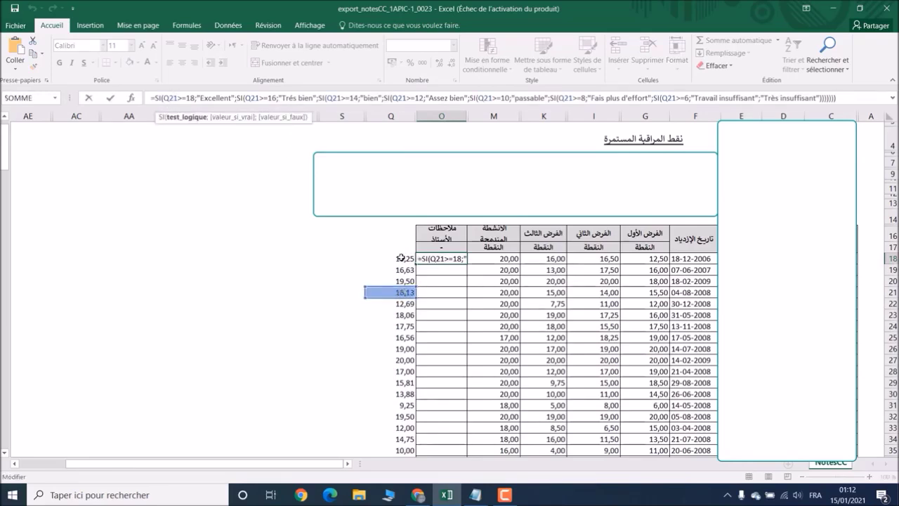
pyautogui.click(176, 98)
pyautogui.moveTo(176, 99); pyautogui.dragTo(164, 98)
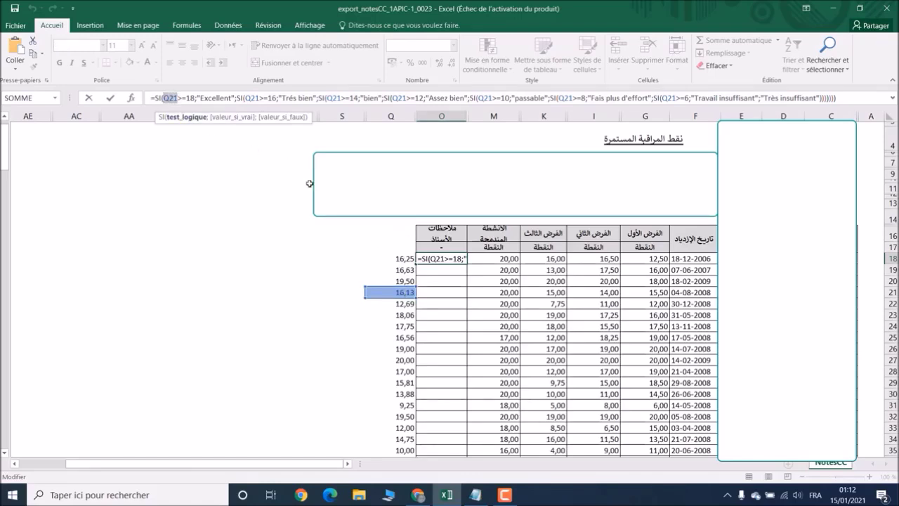
pyautogui.click(397, 260)
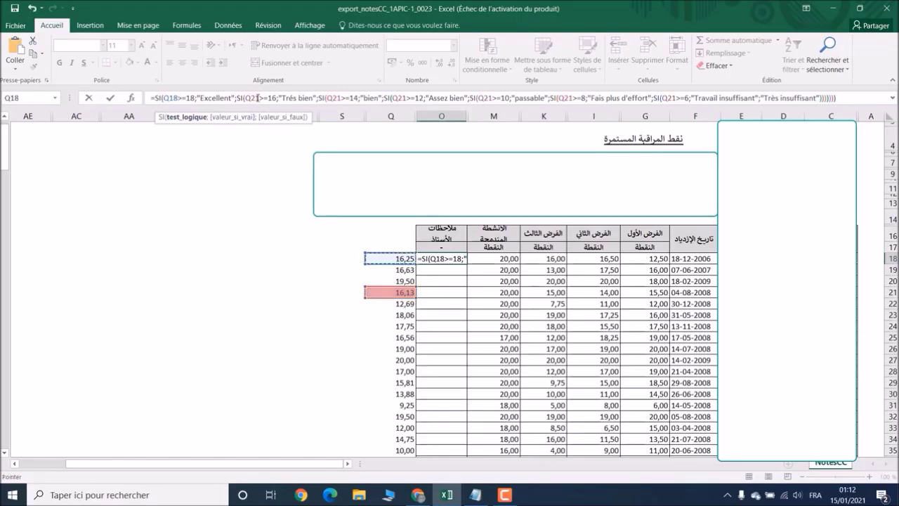
# Step: Replace the Q21 references in the >=16, >=14 and >=12 tests of the O18 formula with Q18
pyautogui.moveTo(257, 99); pyautogui.dragTo(247, 100)
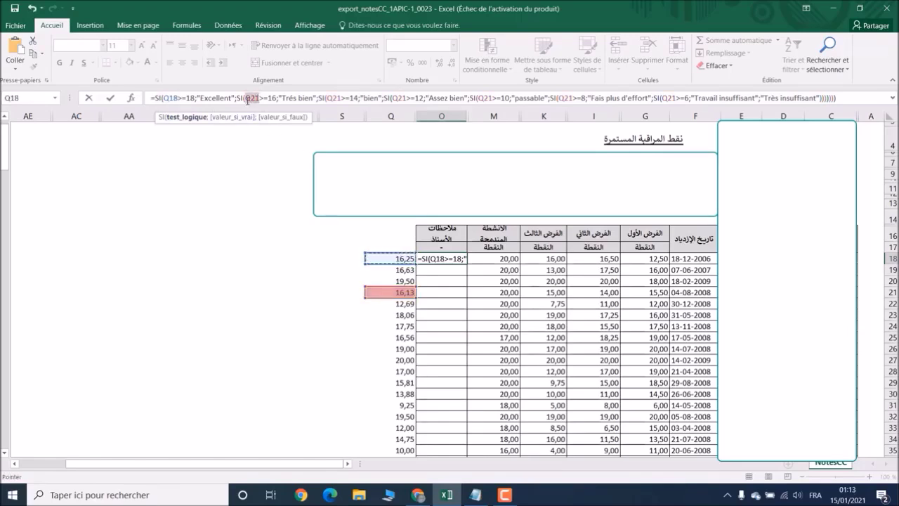
pyautogui.click(392, 258)
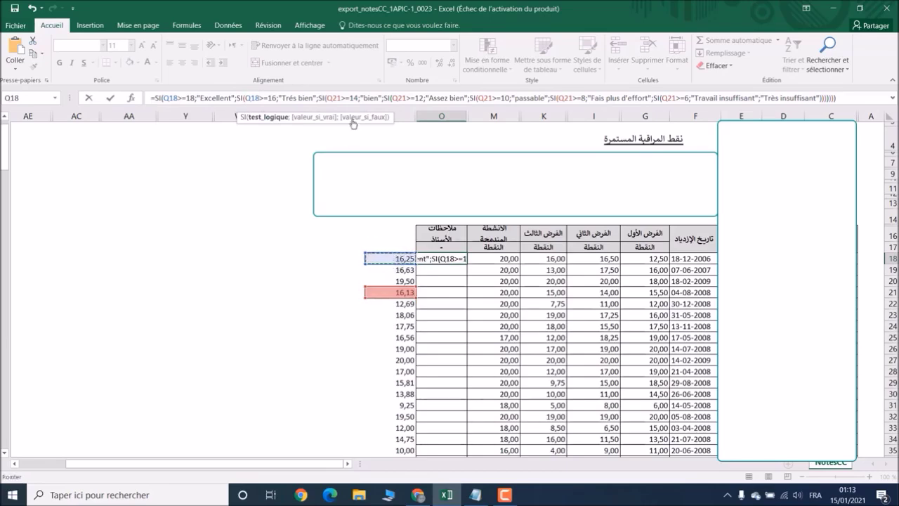
pyautogui.doubleClick(336, 99)
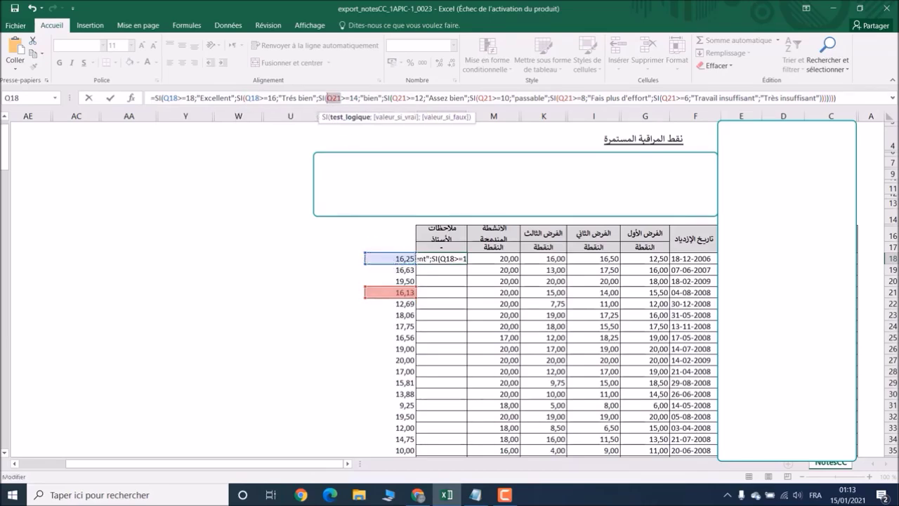
pyautogui.write('Q18')
pyautogui.doubleClick(403, 99)
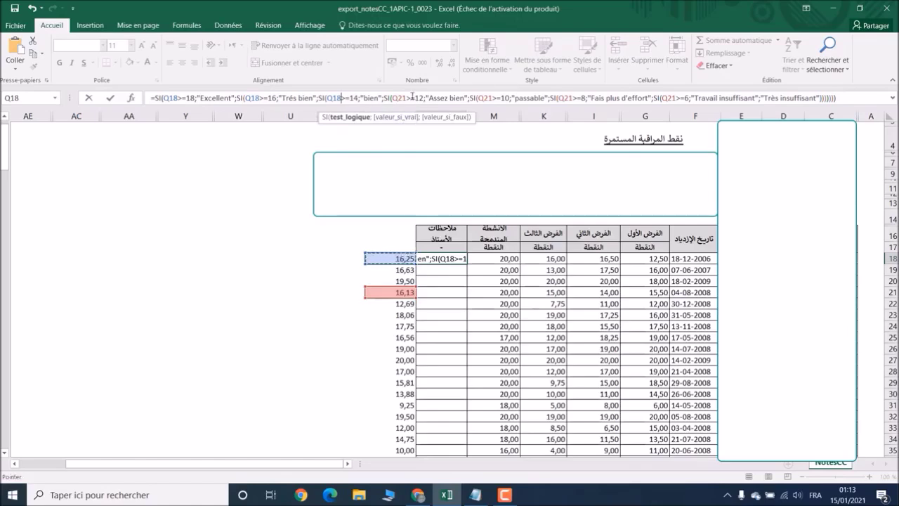
pyautogui.doubleClick(400, 98)
pyautogui.write('Q18')
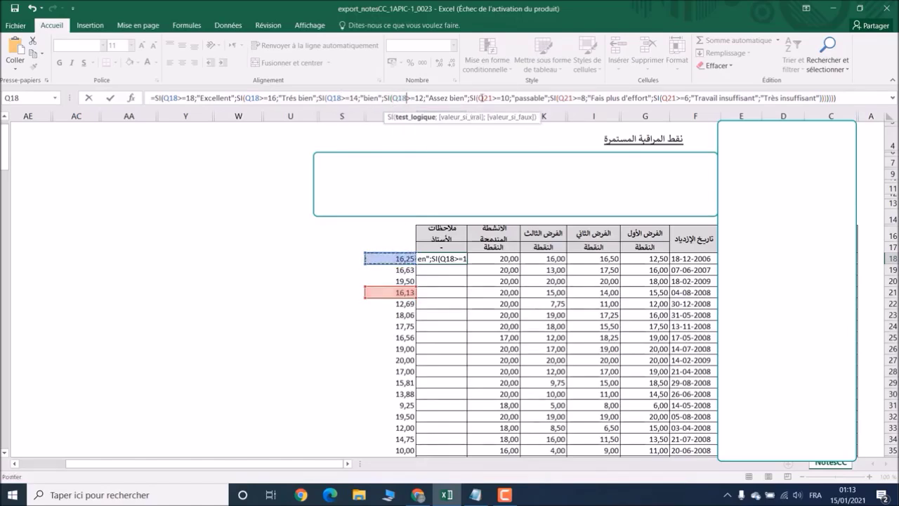
# Step: Replace the Q21 references in the >=10, >=8 and >=6 tests of the O18 formula with Q18
pyautogui.doubleClick(488, 99)
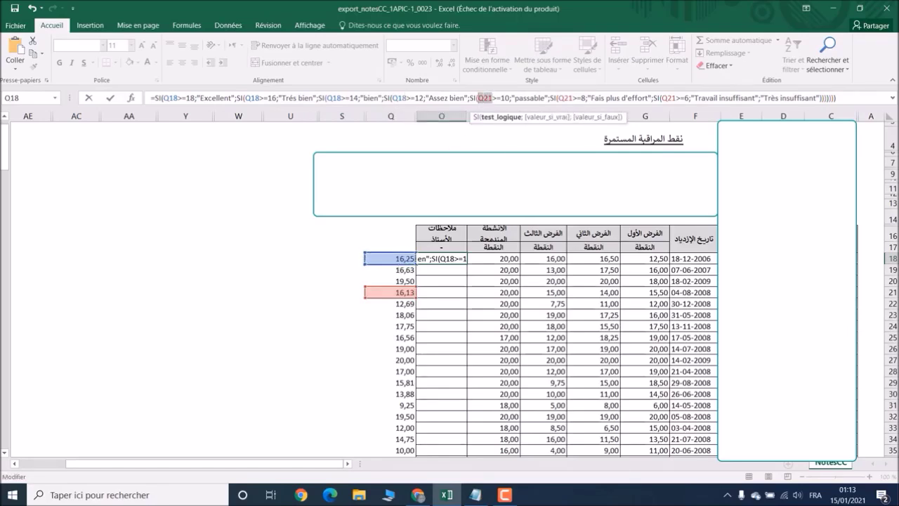
pyautogui.click(402, 259)
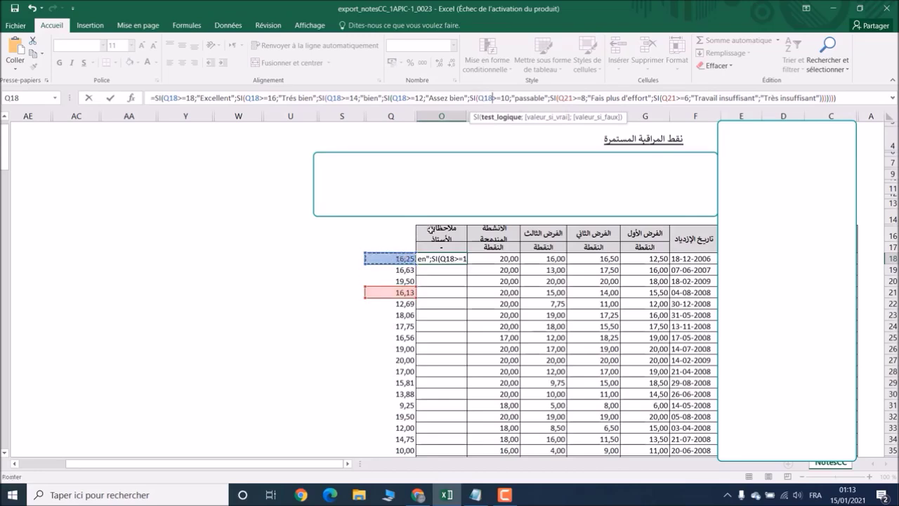
pyautogui.doubleClick(565, 98)
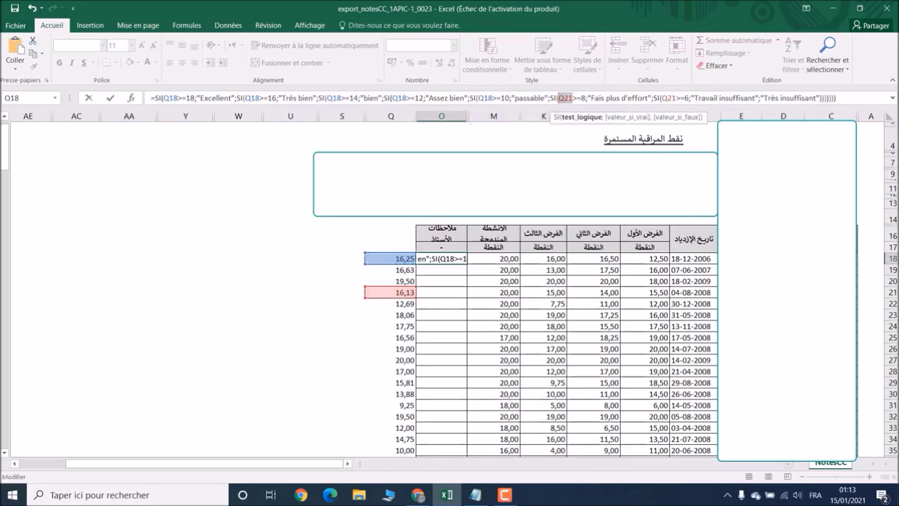
pyautogui.click(400, 257)
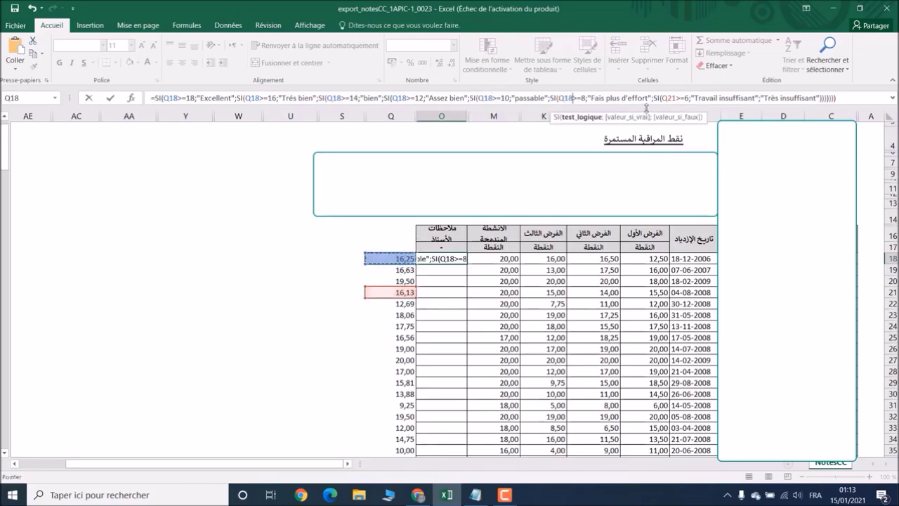
pyautogui.doubleClick(668, 99)
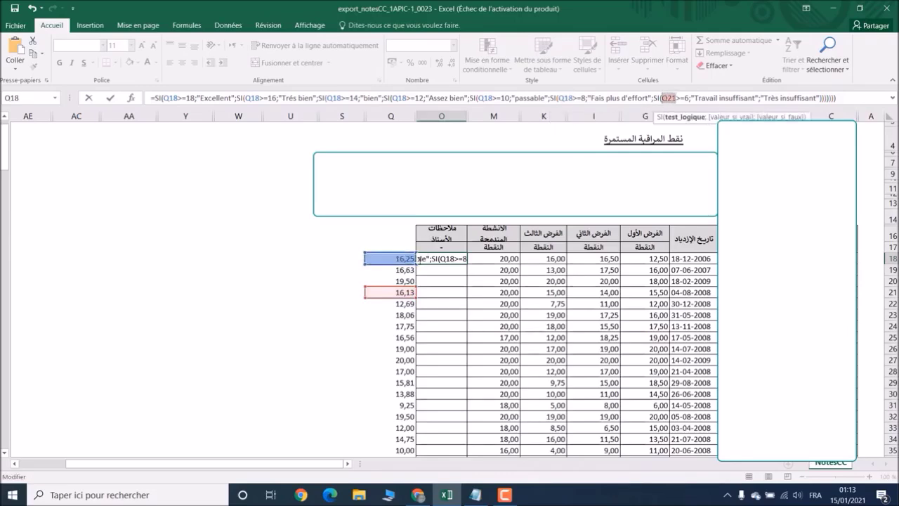
pyautogui.click(403, 259)
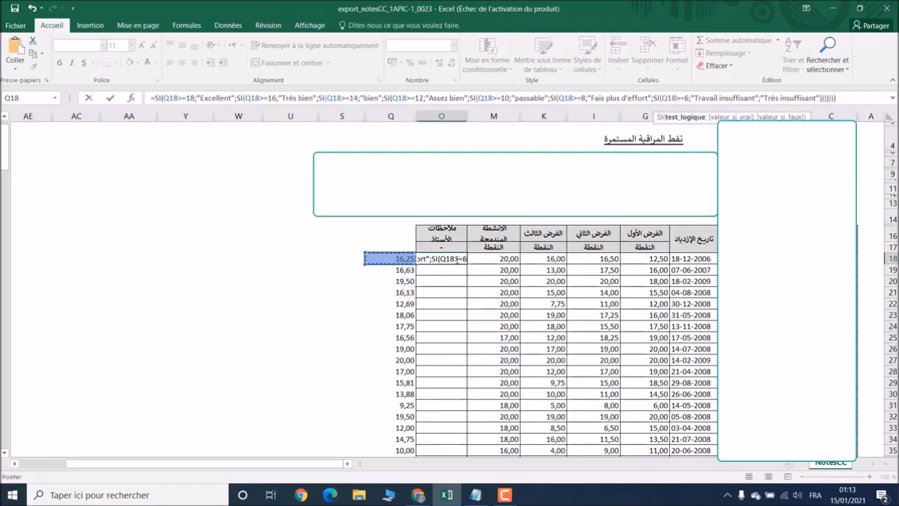
# Step: Commit the corrected SI formula in O18 and fill it down the remarks column through O54
pyautogui.press('Return')
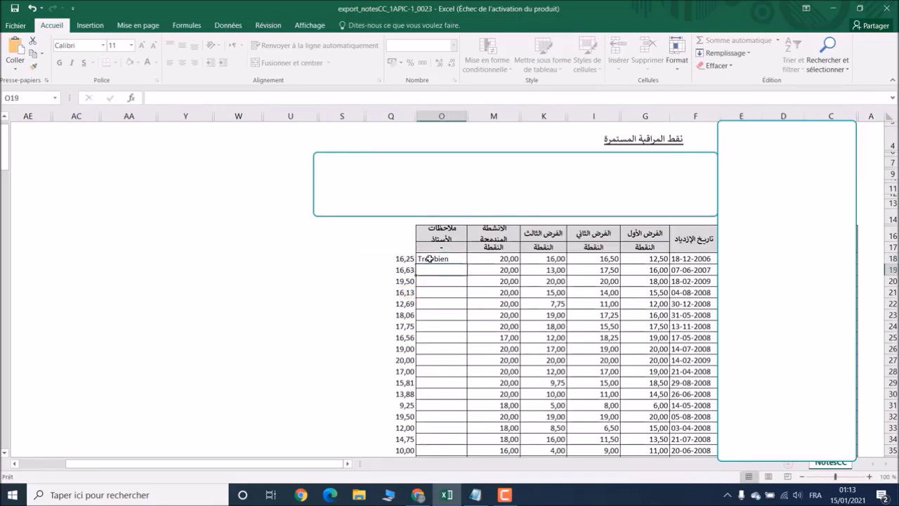
pyautogui.click(430, 258)
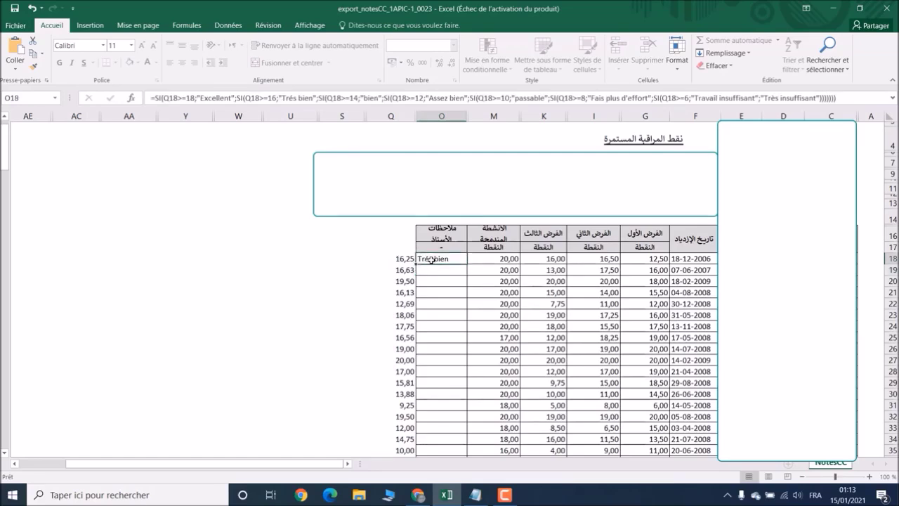
pyautogui.moveTo(416, 264); pyautogui.dragTo(408, 436)
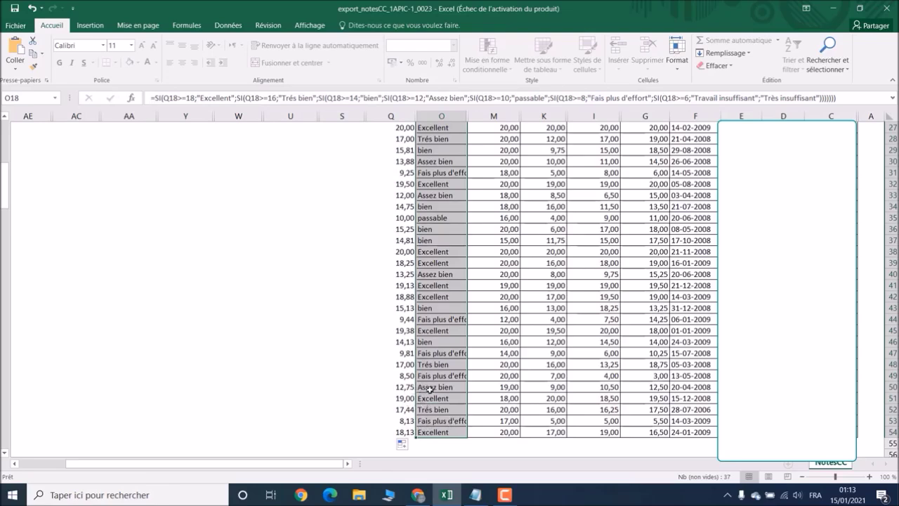
pyautogui.scroll(8, 449, 382)
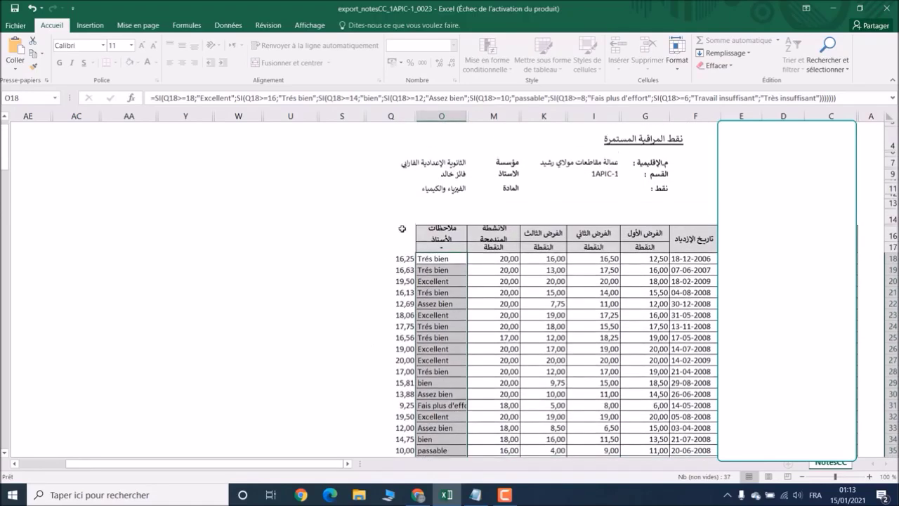
pyautogui.click(402, 236)
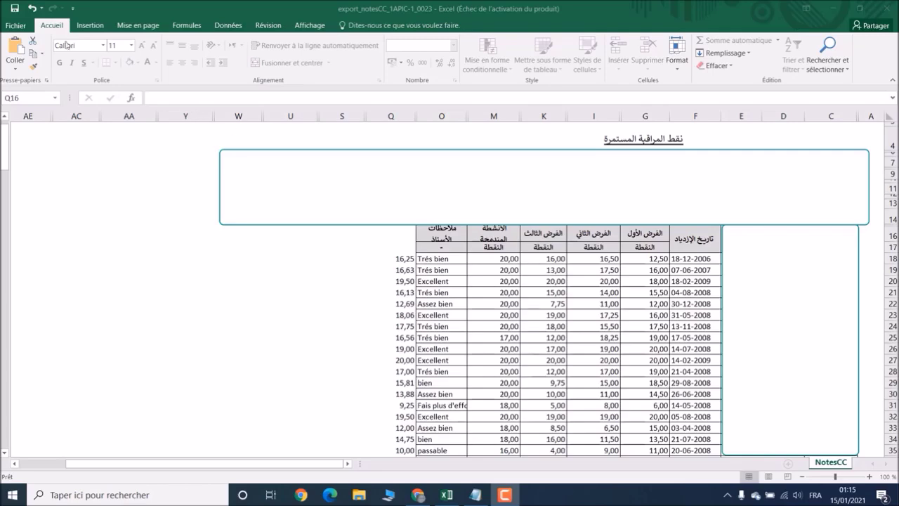
# Step: Start saving the workbook under a new name and create a folder named note on the desktop (Bureau)
pyautogui.click(12, 26)
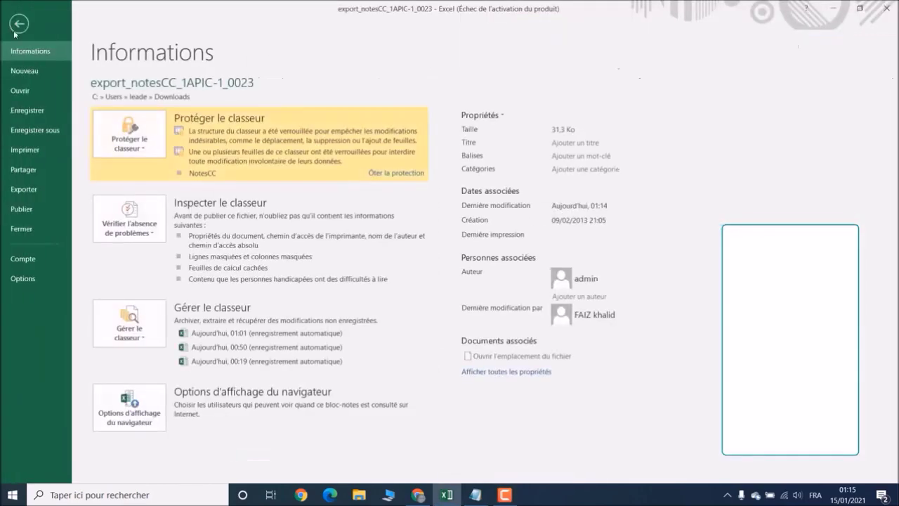
pyautogui.click(38, 130)
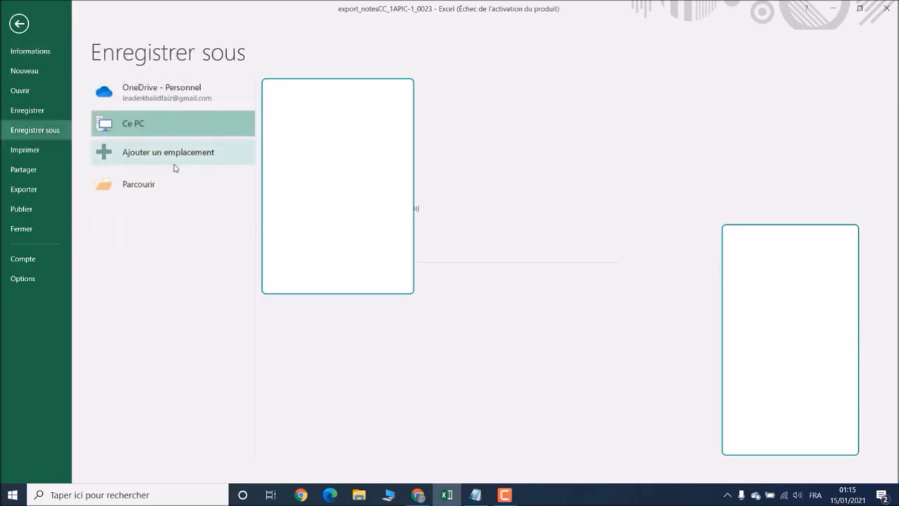
pyautogui.click(157, 126)
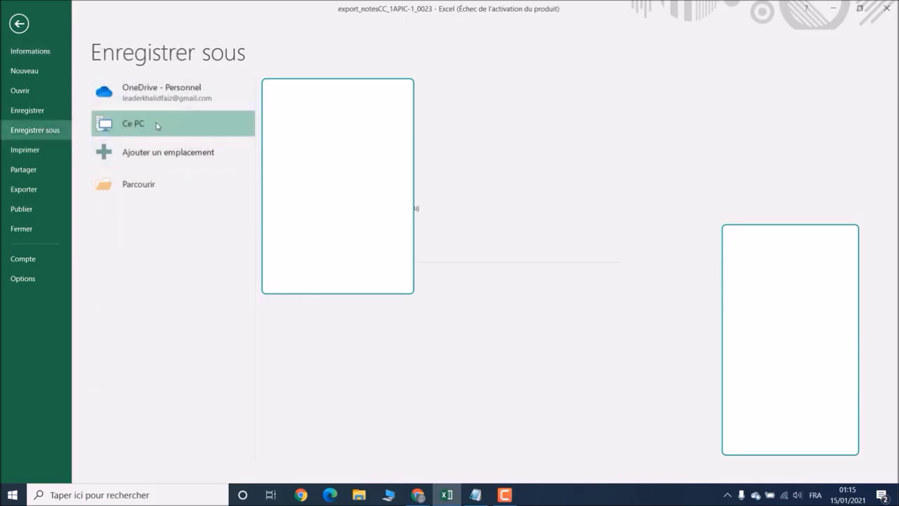
pyautogui.click(143, 184)
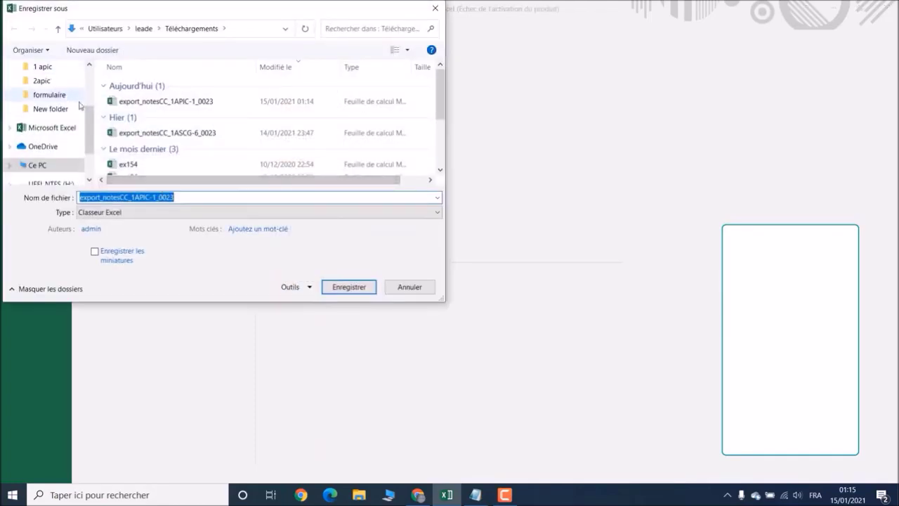
pyautogui.scroll(3, 69, 101)
pyautogui.click(44, 104)
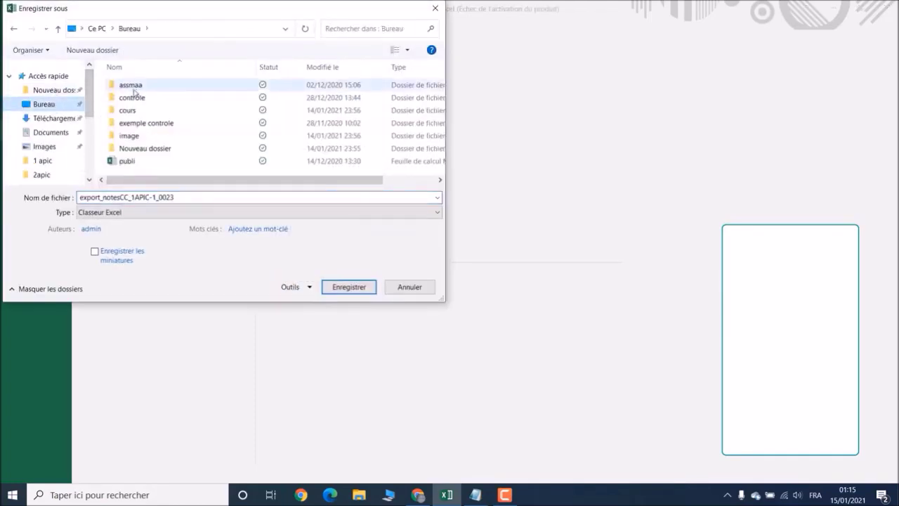
pyautogui.click(92, 50)
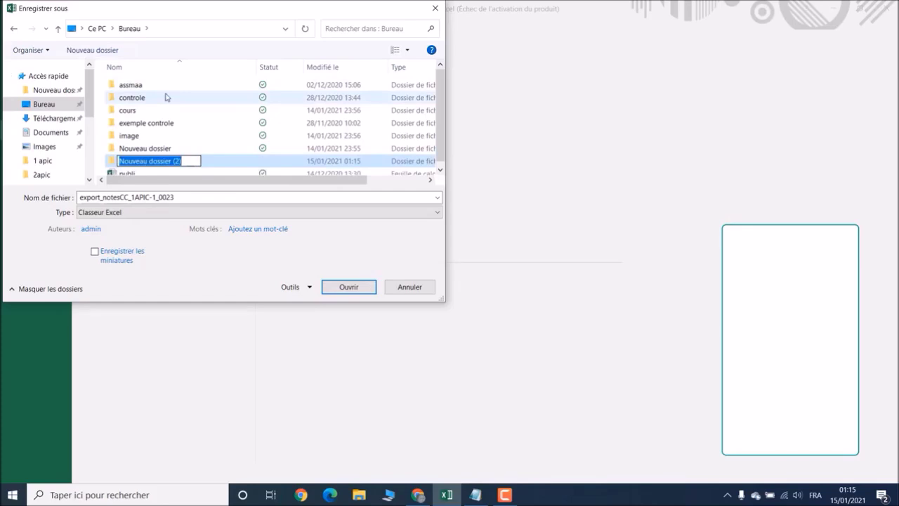
pyautogui.write('note')
pyautogui.press('Return')
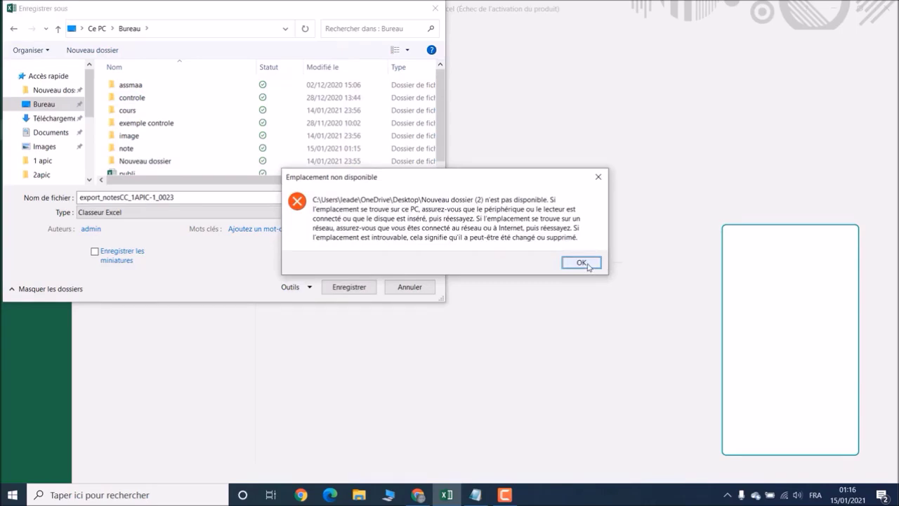
pyautogui.click(587, 264)
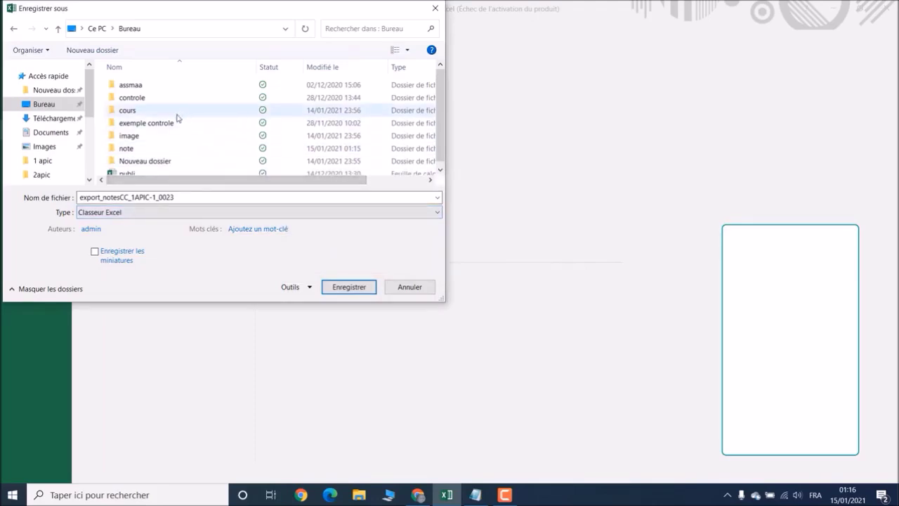
# Step: Save the workbook as 1 apic1 in the desktop's note folder
pyautogui.doubleClick(177, 149)
pyautogui.moveTo(194, 197); pyautogui.dragTo(79, 197)
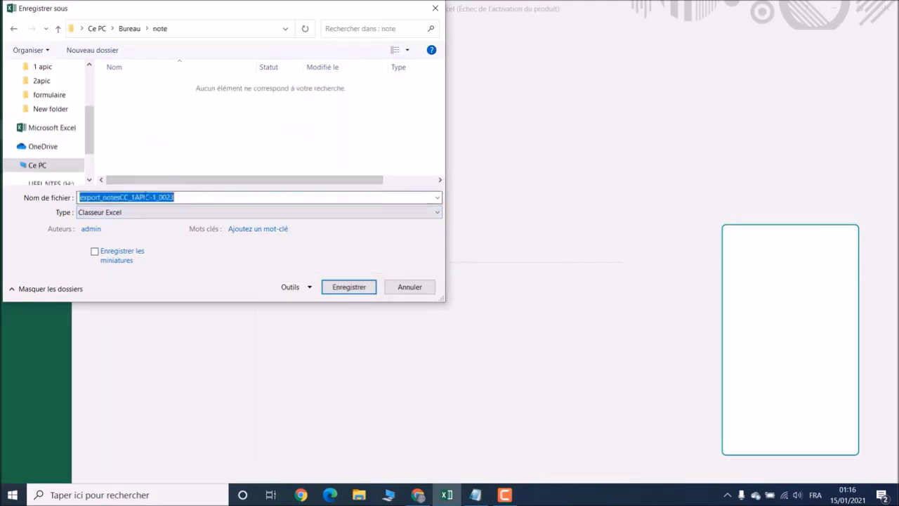
pyautogui.write('1')
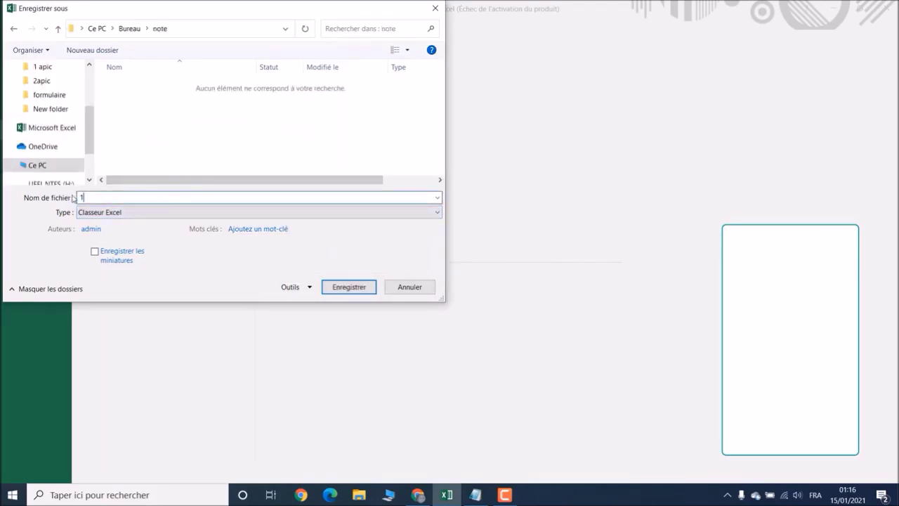
pyautogui.write(' apic1')
pyautogui.click(346, 288)
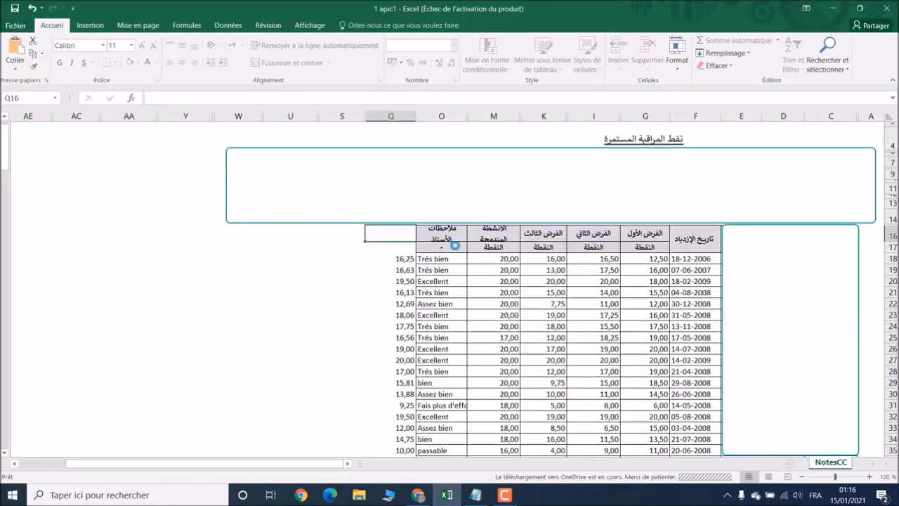
pyautogui.click(388, 258)
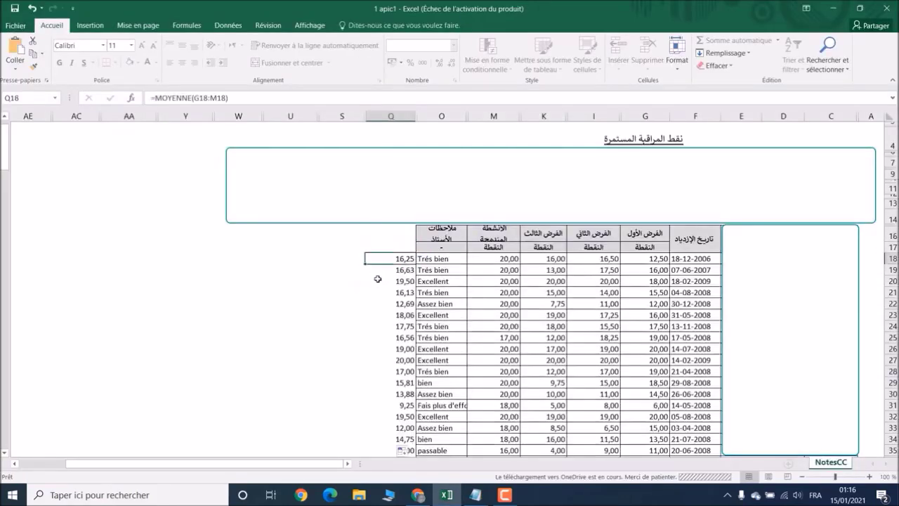
pyautogui.scroll(-3, 379, 284)
pyautogui.scroll(-6, 379, 285)
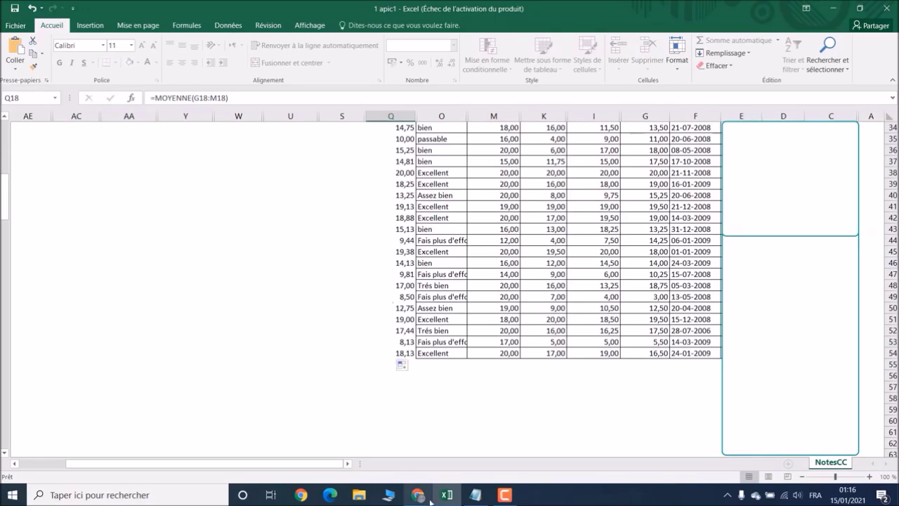
# Step: Switch to Chrome, sign in to MASSAR and open the marks export and import page (تصدير و استيراد النقط) at its import section
pyautogui.click(420, 495)
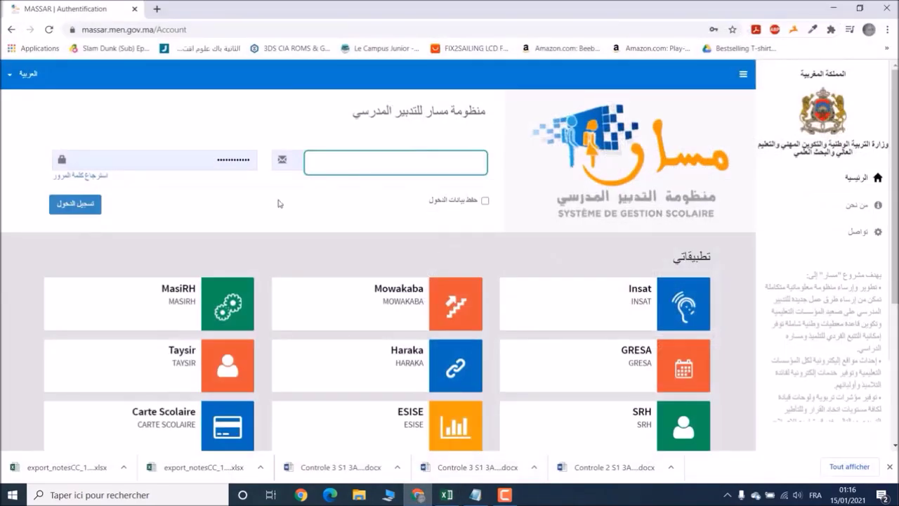
pyautogui.click(82, 211)
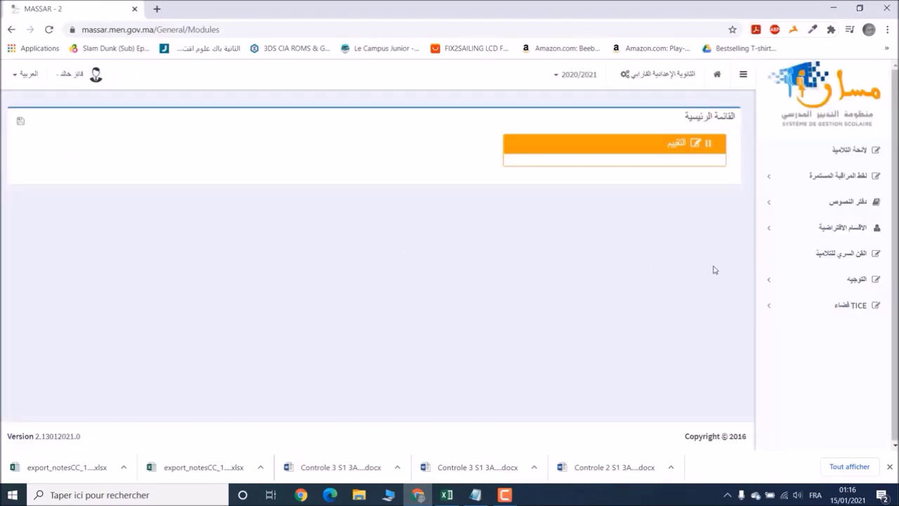
pyautogui.click(843, 177)
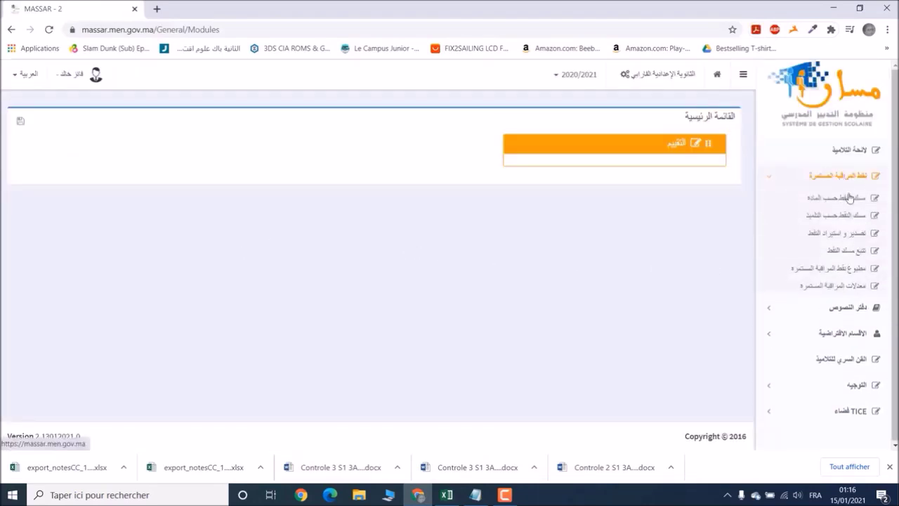
pyautogui.click(842, 233)
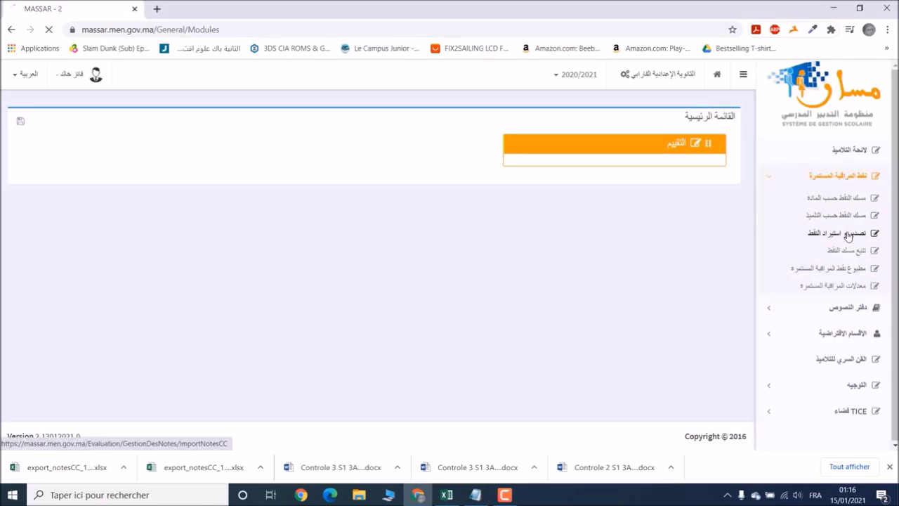
pyautogui.scroll(-5, 367, 290)
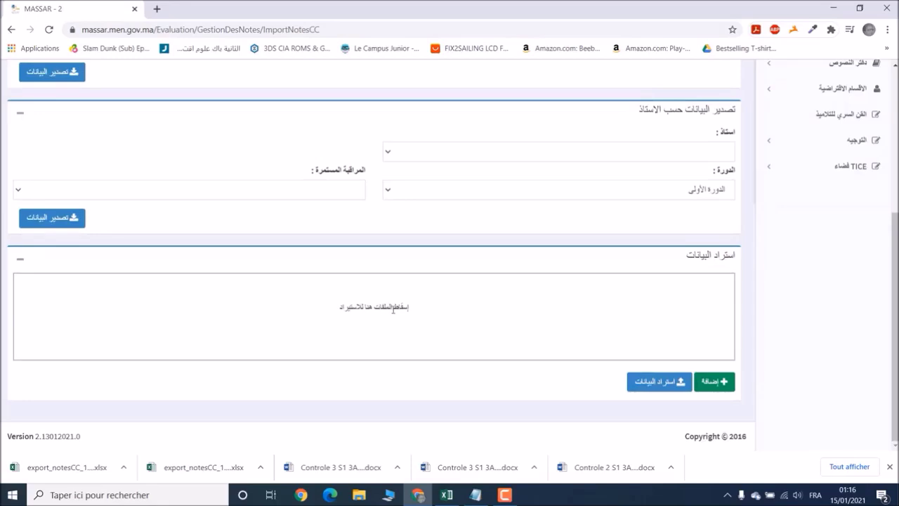
# Step: Restore the browser to a smaller window, minimise Excel, and place the browser so the desktop icons are exposed beside it
pyautogui.click(860, 8)
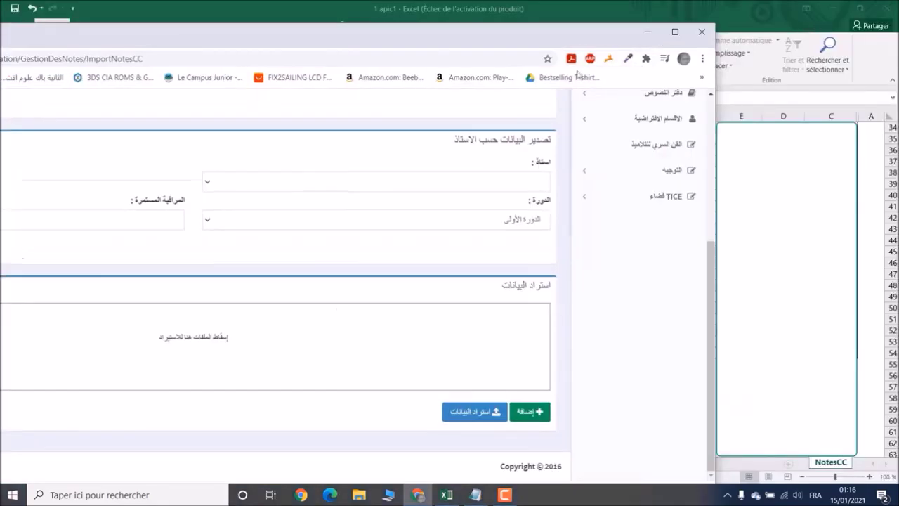
pyautogui.click(831, 7)
pyautogui.moveTo(329, 39); pyautogui.dragTo(705, 17)
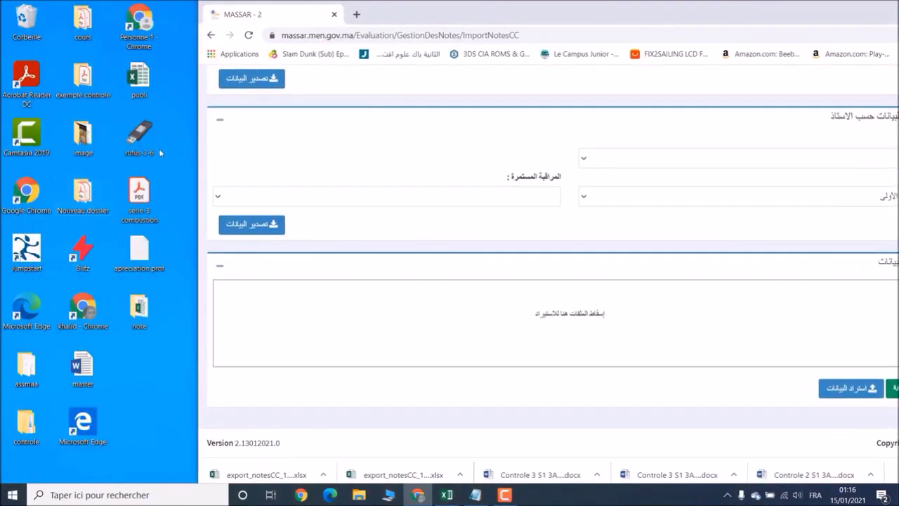
pyautogui.moveTo(462, 3); pyautogui.dragTo(582, 10)
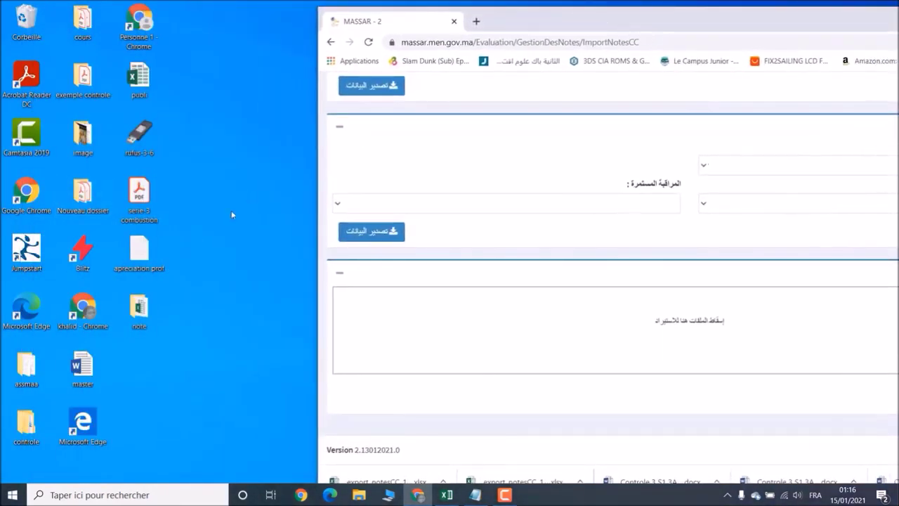
# Step: Drop 1 apic1 from the desktop's note folder into the MASSAR import area and maximise the browser again
pyautogui.doubleClick(140, 312)
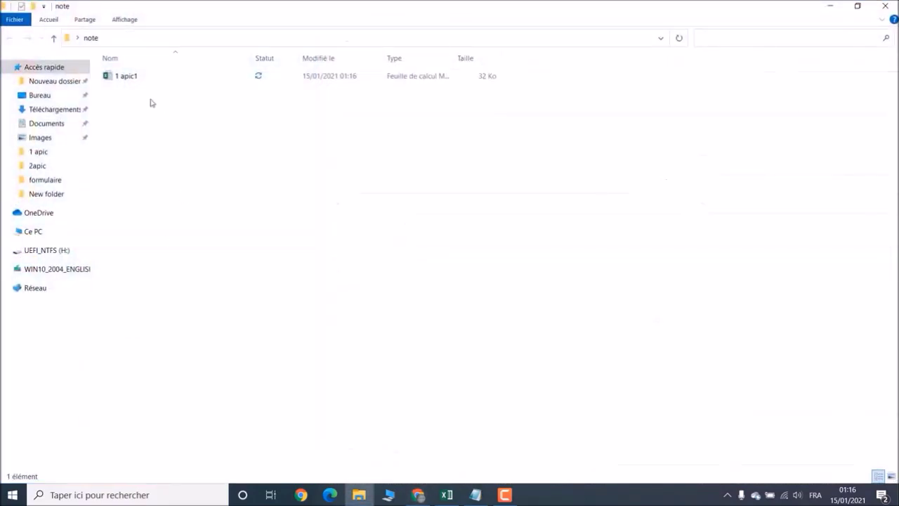
pyautogui.click(865, 4)
pyautogui.moveTo(508, 86); pyautogui.dragTo(258, 43)
pyautogui.moveTo(155, 107); pyautogui.dragTo(699, 348)
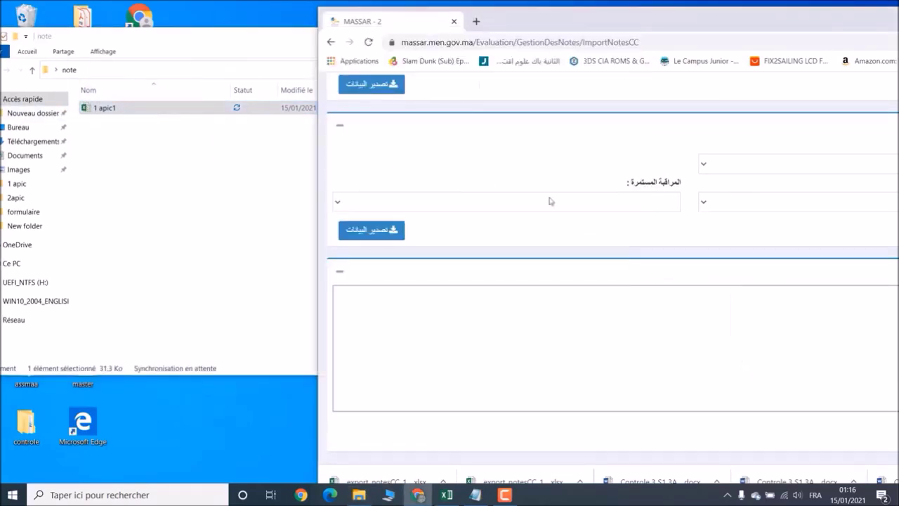
pyautogui.click(252, 55)
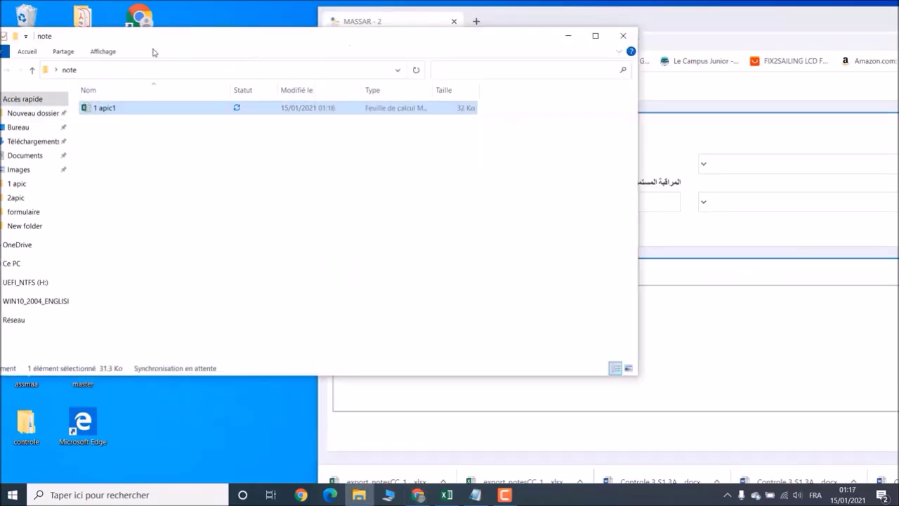
pyautogui.click(567, 36)
pyautogui.doubleClick(501, 21)
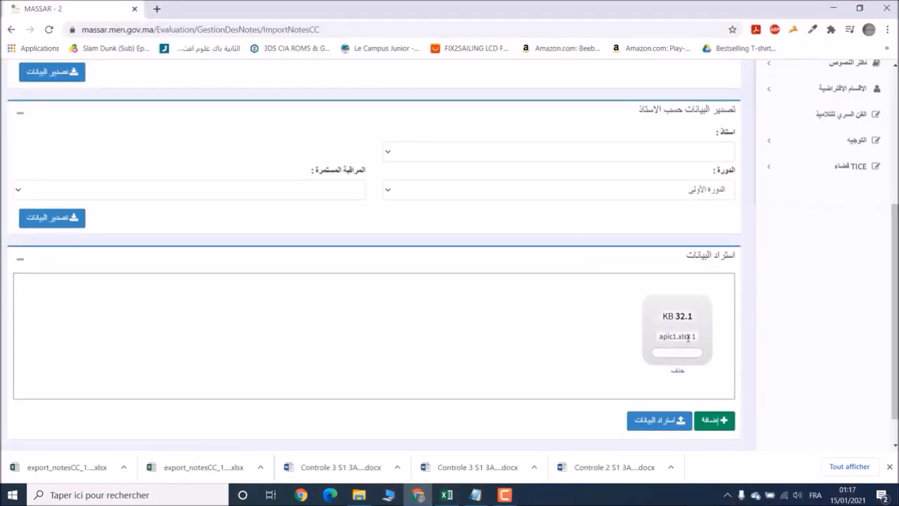
# Step: Choose 1 apic1 from the desktop's note folder with the add-file option and import its data into MASSAR
pyautogui.click(715, 420)
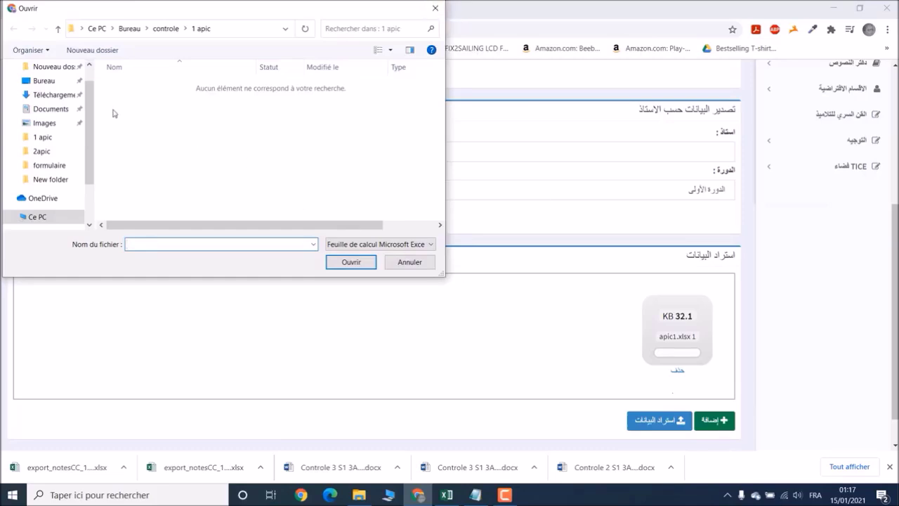
pyautogui.click(56, 84)
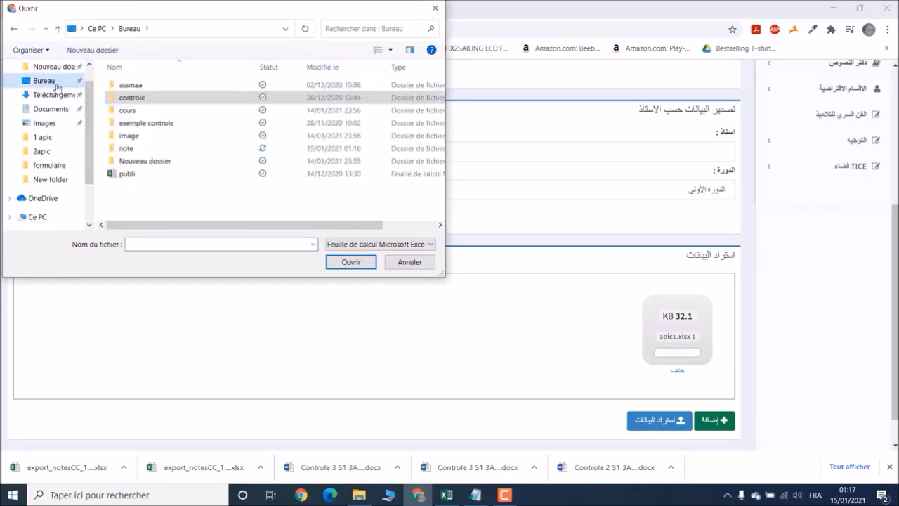
pyautogui.doubleClick(141, 153)
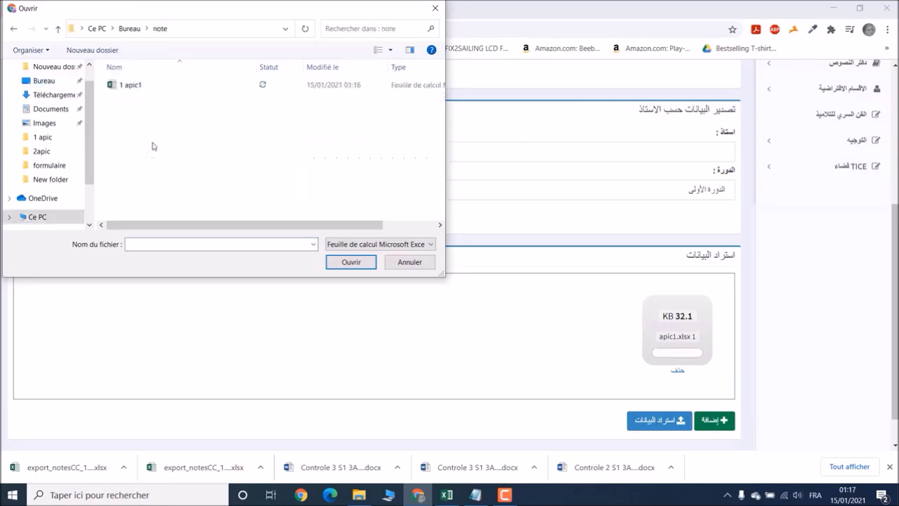
pyautogui.click(141, 91)
pyautogui.click(346, 261)
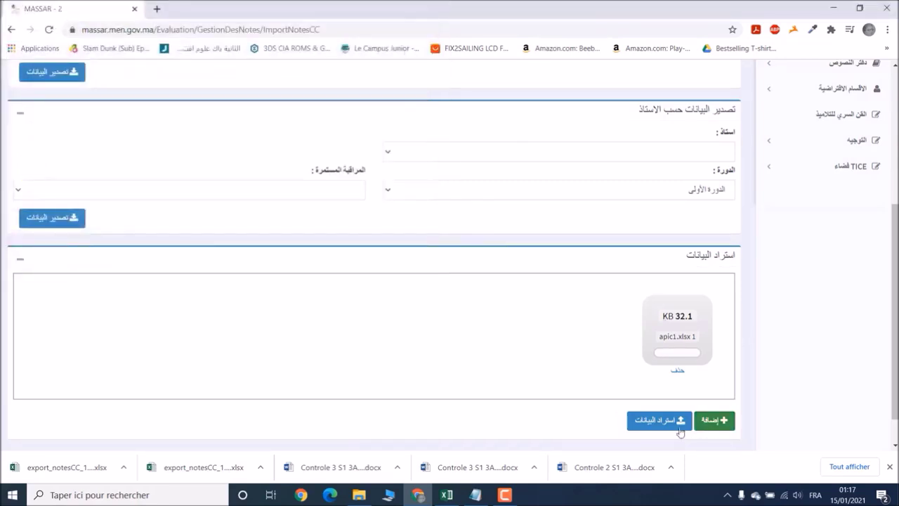
pyautogui.click(660, 420)
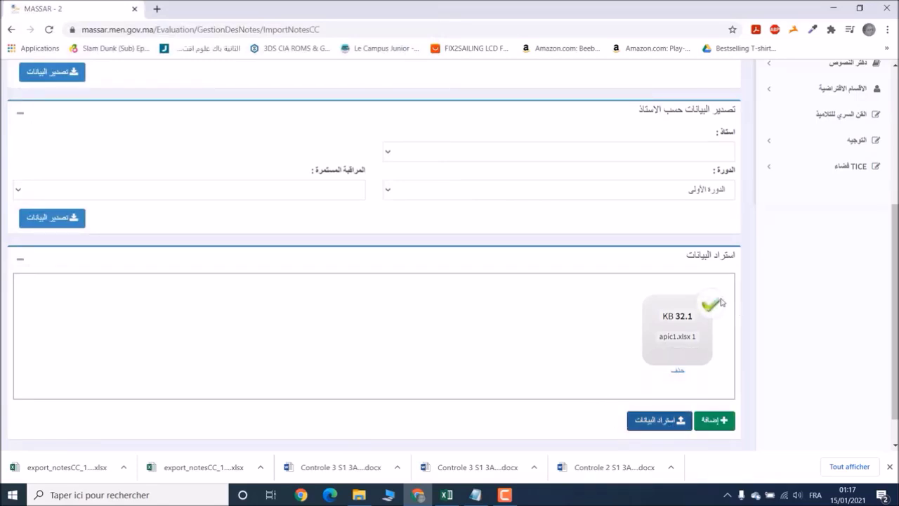
# Step: Open the marks-by-subject page (مسك النقط حسب المادة), search class 1APIC-1 for الفرض الأول and review the imported marks
pyautogui.scroll(4, 568, 323)
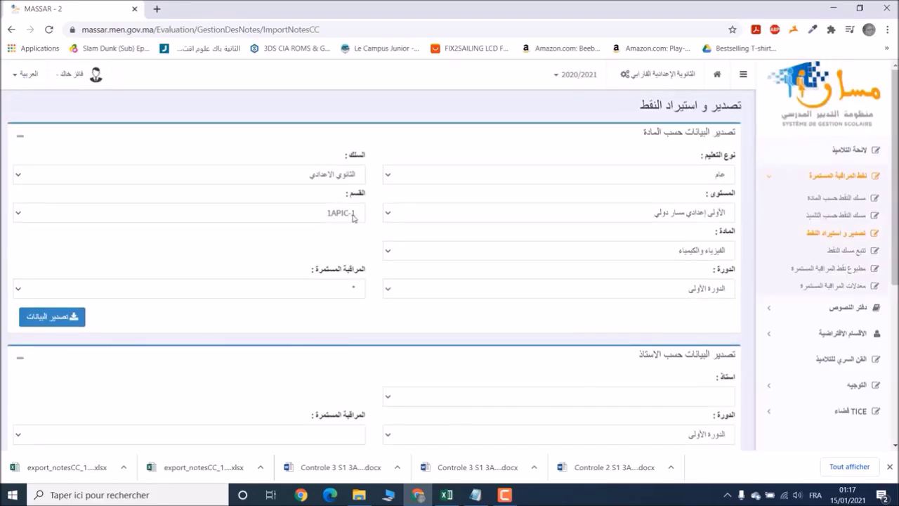
pyautogui.click(847, 199)
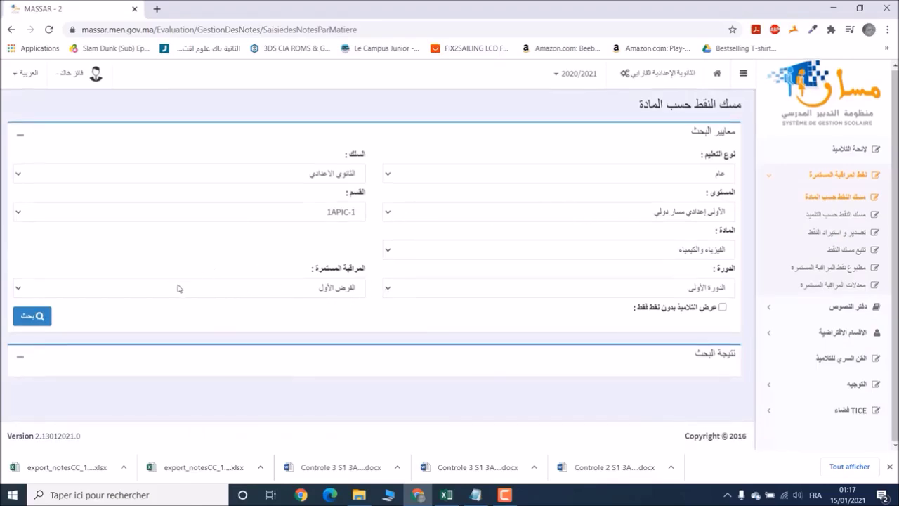
pyautogui.click(40, 316)
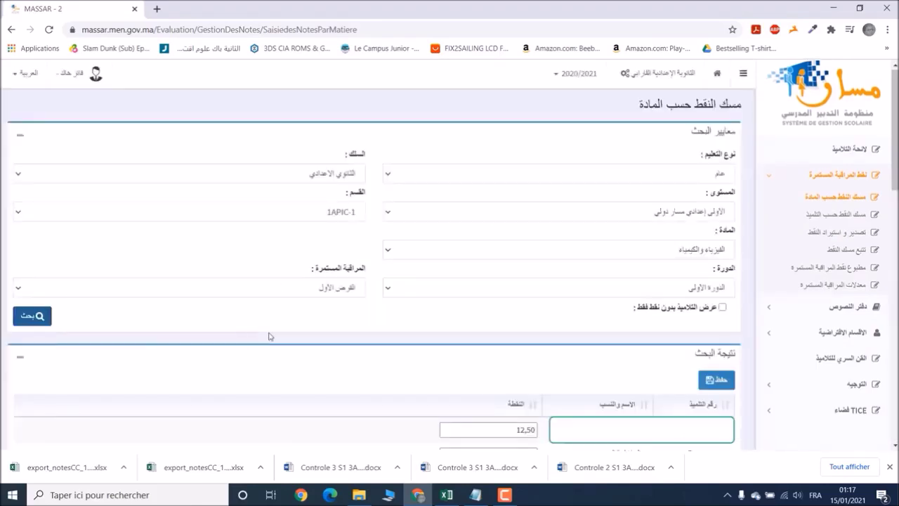
pyautogui.scroll(-10, 270, 339)
pyautogui.scroll(-3, 271, 342)
pyautogui.scroll(15, 270, 341)
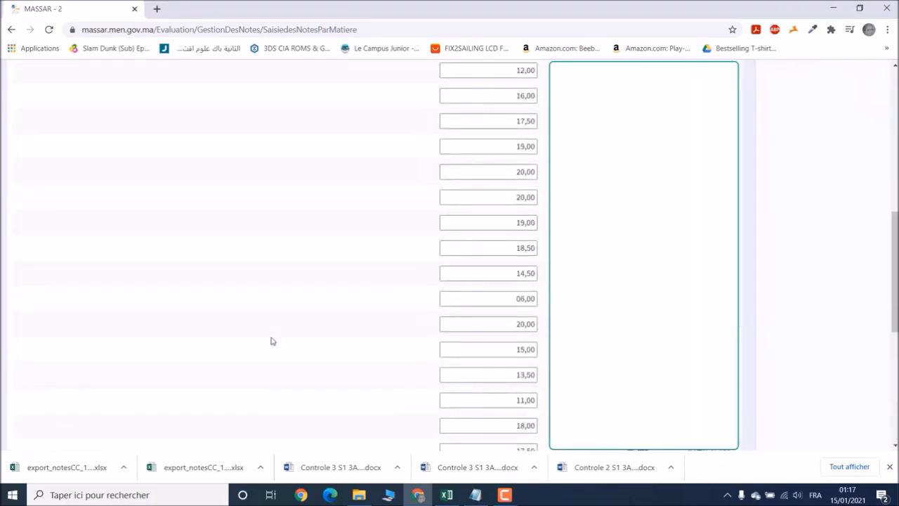
# Step: Search the class's marks for the second test (الفرض الثاني) and review the listed marks
pyautogui.click(278, 289)
pyautogui.click(279, 325)
pyautogui.scroll(-1, 175, 316)
pyautogui.click(32, 258)
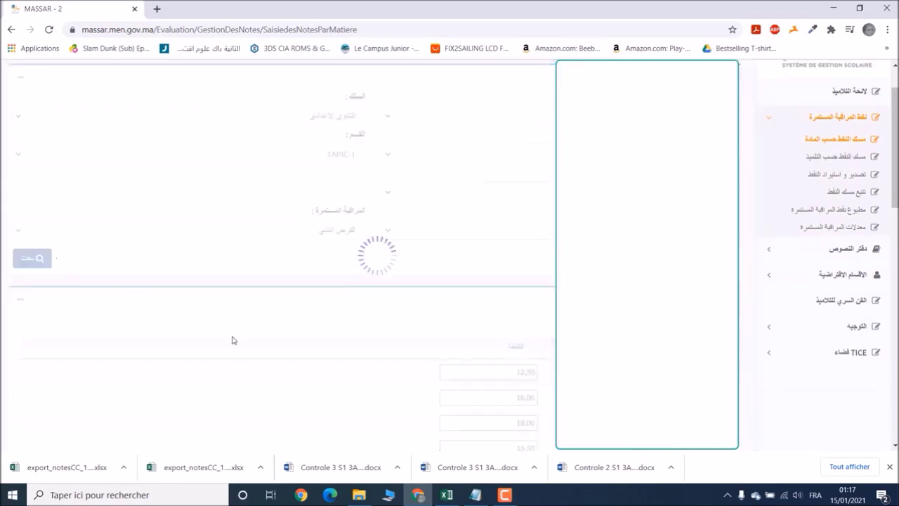
pyautogui.scroll(-5, 234, 342)
pyautogui.scroll(-3, 235, 342)
pyautogui.scroll(10, 234, 342)
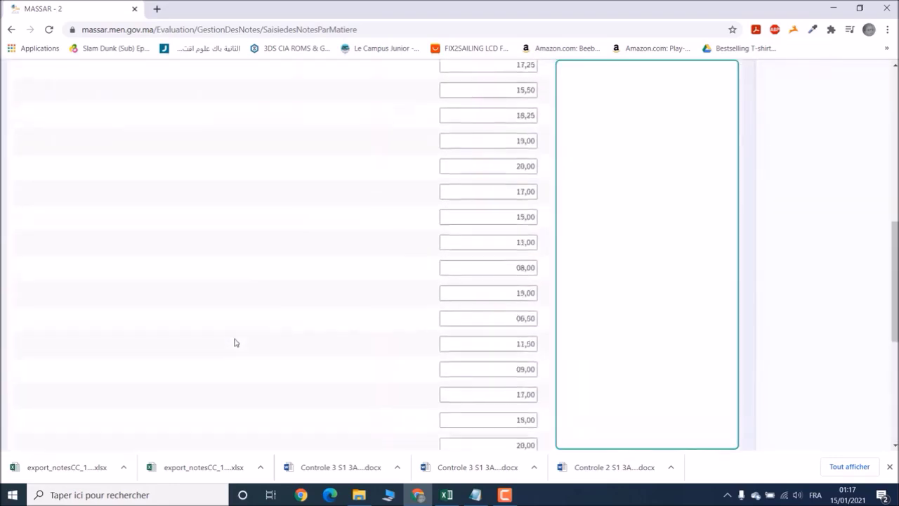
# Step: Search the class's marks for the third test (الفرض الثالث) and look through them
pyautogui.click(236, 240)
pyautogui.click(311, 275)
pyautogui.click(31, 266)
pyautogui.scroll(-8, 255, 398)
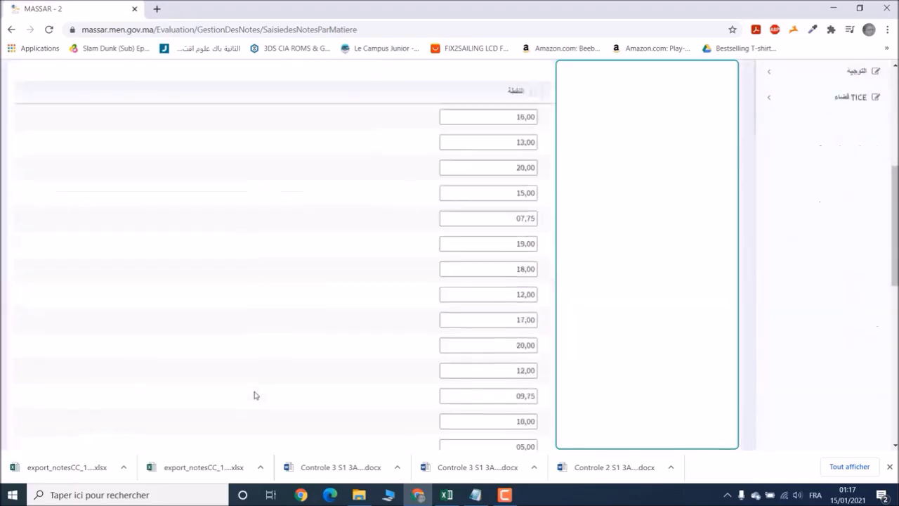
pyautogui.scroll(5, 256, 391)
pyautogui.scroll(4, 256, 390)
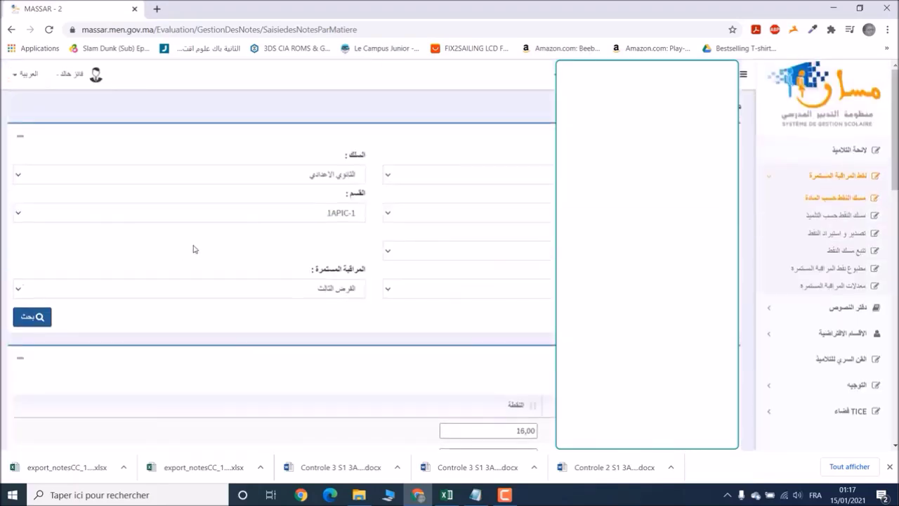
# Step: Search the class's marks for الأنشطة المندمجة and review the marks and the remarks column (ملاحظات) down the whole list
pyautogui.click(230, 287)
pyautogui.click(276, 340)
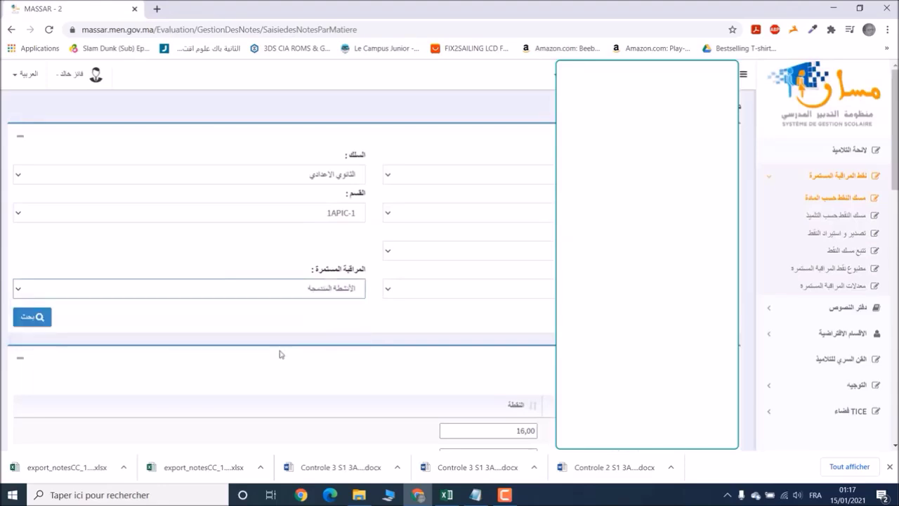
pyautogui.click(31, 316)
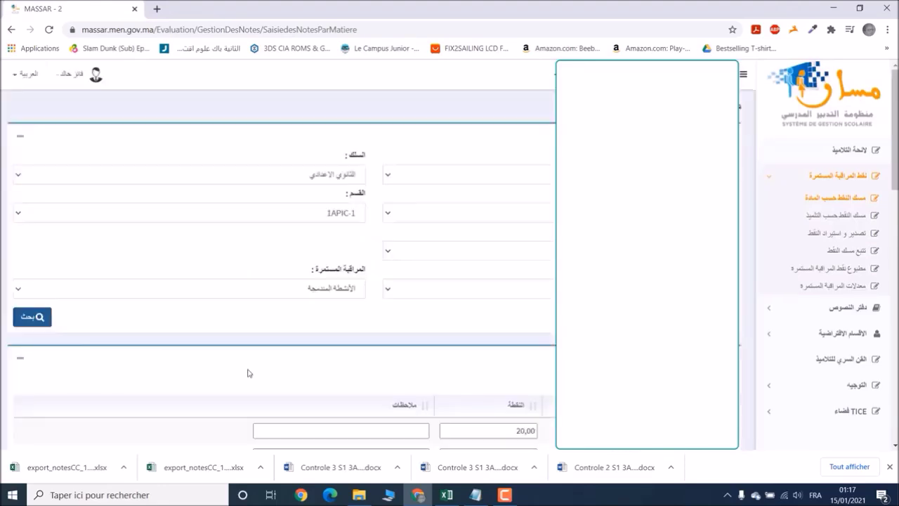
pyautogui.scroll(-3, 248, 370)
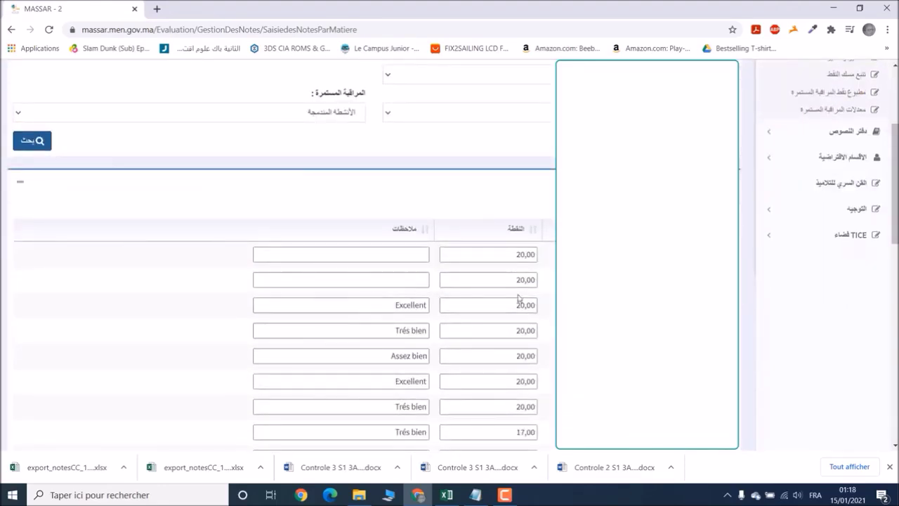
pyautogui.scroll(-5, 440, 337)
pyautogui.scroll(-4, 439, 332)
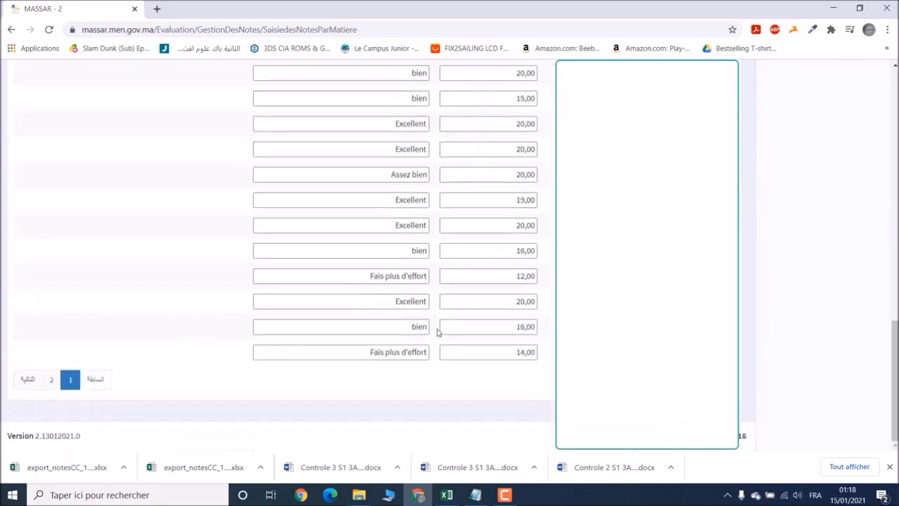
pyautogui.scroll(8, 439, 331)
pyautogui.scroll(3, 438, 342)
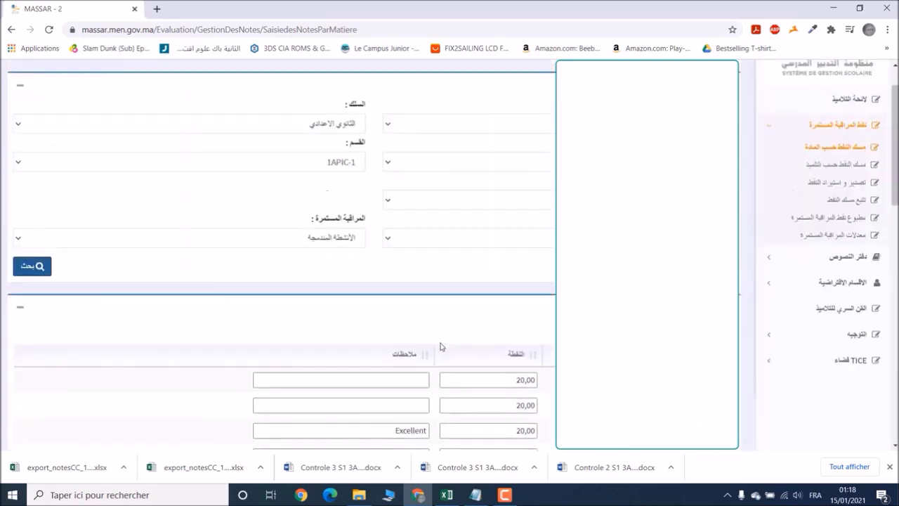
pyautogui.scroll(-2, 405, 330)
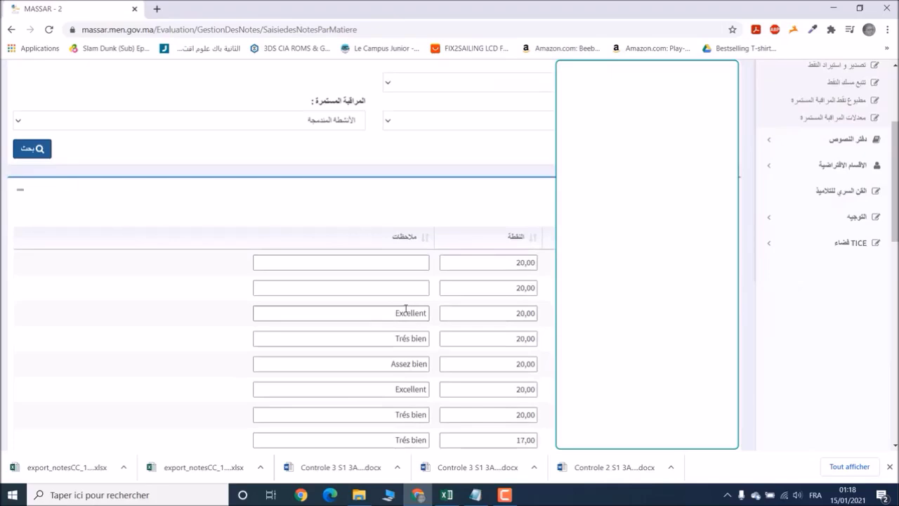
# Step: Compare the first two pupils' empty remark fields with their remarks in the 1 apic1 workbook in Excel, then return to MASSAR
pyautogui.click(408, 261)
pyautogui.click(411, 280)
pyautogui.click(411, 261)
pyautogui.click(408, 288)
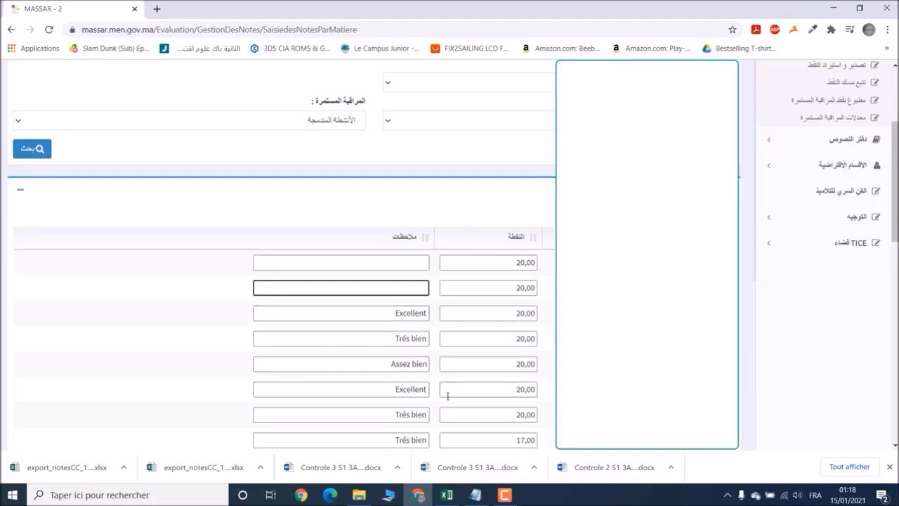
pyautogui.click(453, 495)
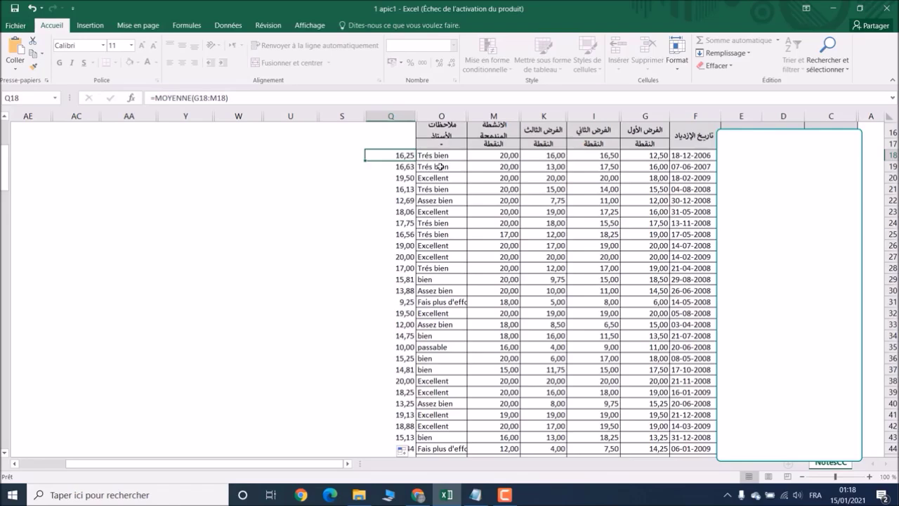
pyautogui.click(832, 8)
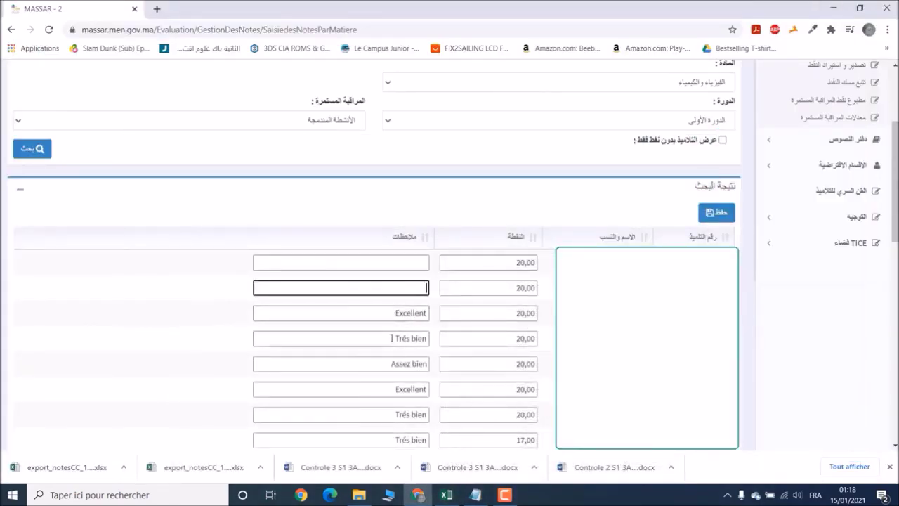
# Step: Copy the fourth pupil's remark "Trés bien" into the first two pupils' remark fields and save the marks list
pyautogui.moveTo(395, 340); pyautogui.dragTo(424, 338)
pyautogui.hotkey('ctrl', 'c')
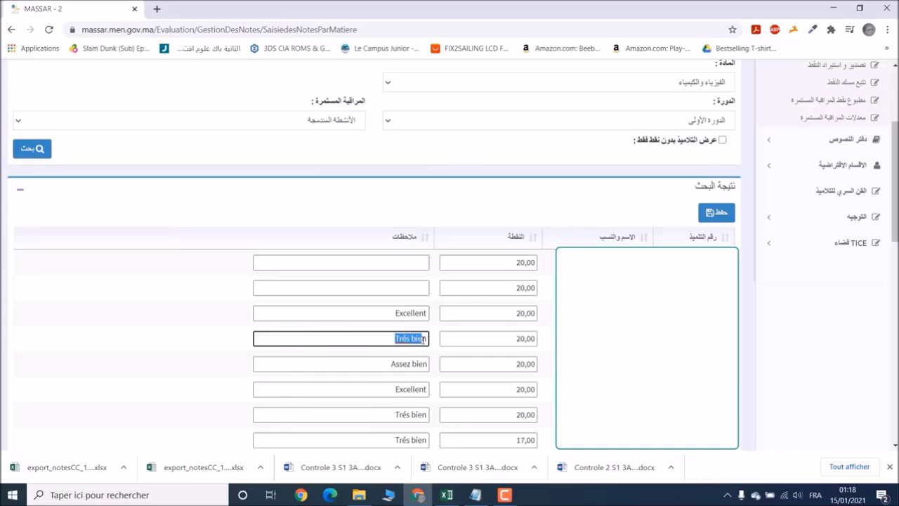
pyautogui.click(395, 263)
pyautogui.hotkey('ctrl', 'v')
pyautogui.click(401, 288)
pyautogui.hotkey('ctrl', 'v')
pyautogui.click(716, 213)
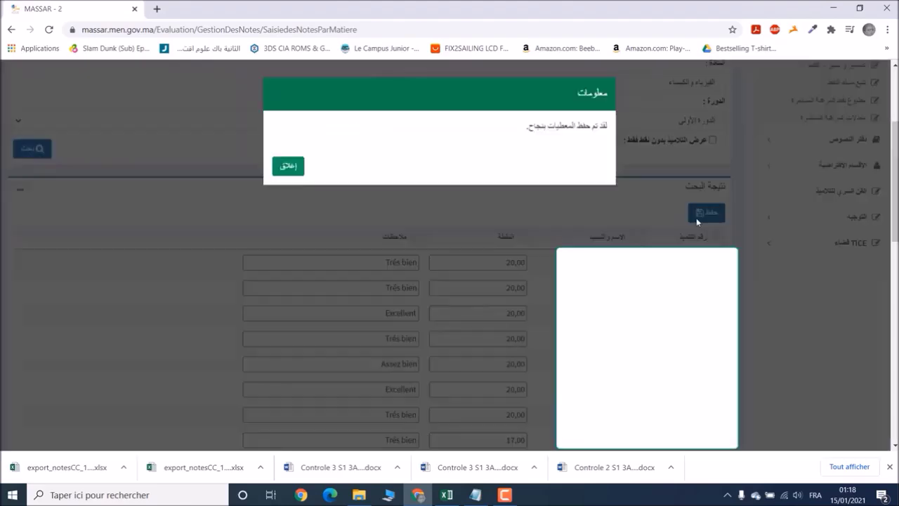
pyautogui.click(296, 169)
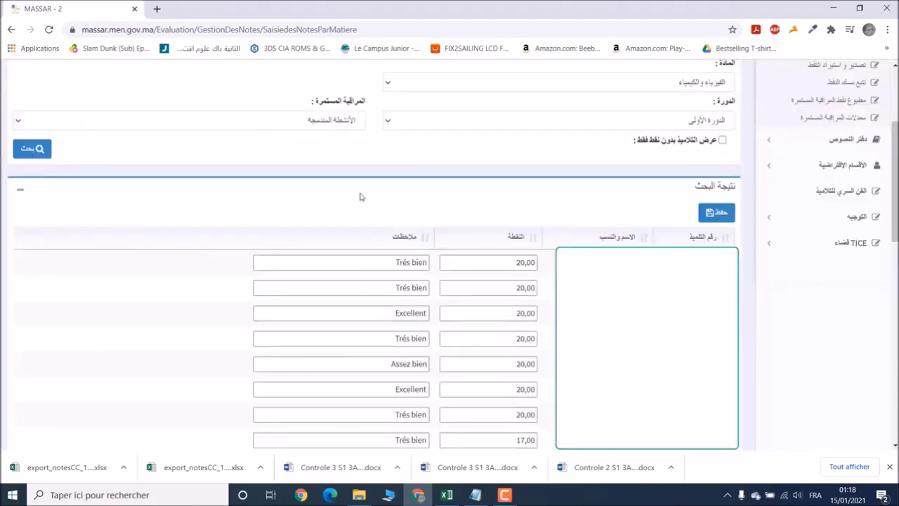